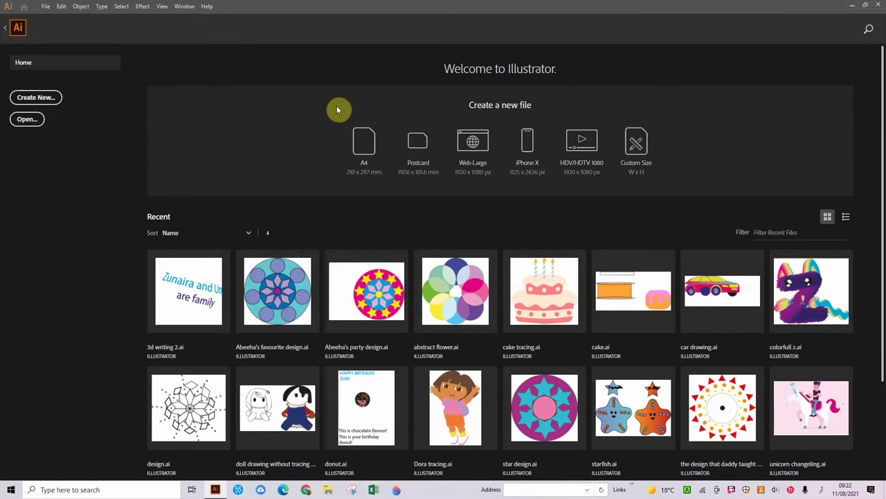
Step: Create a new A4 document in landscape orientation, 297 x 210 mm
{"action": "left_click", "coordinate": [46, 98]}
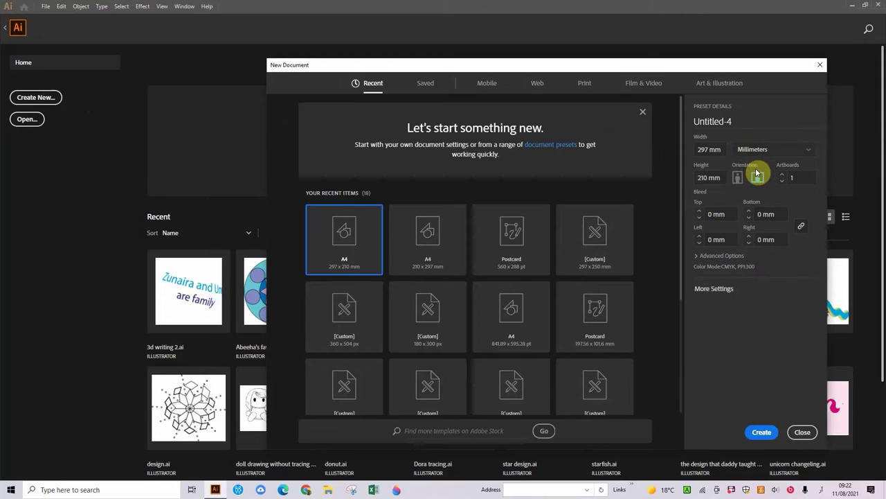
{"action": "left_click", "coordinate": [757, 177]}
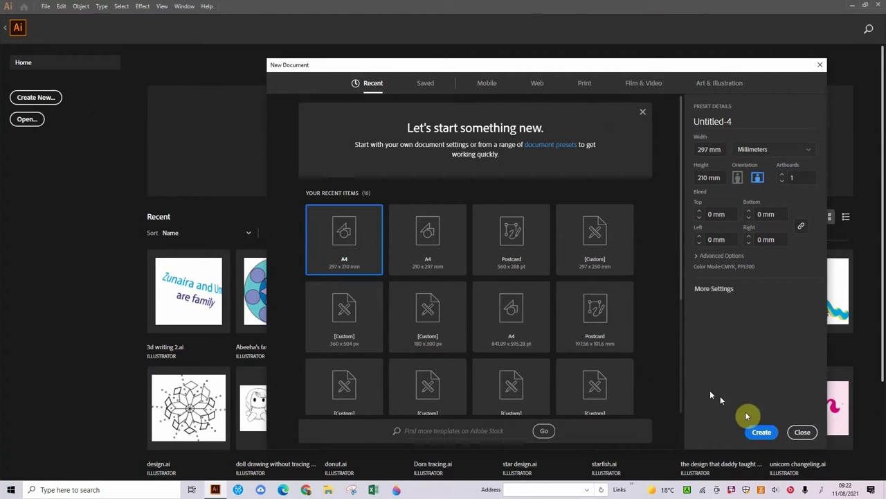
{"action": "left_click", "coordinate": [762, 432]}
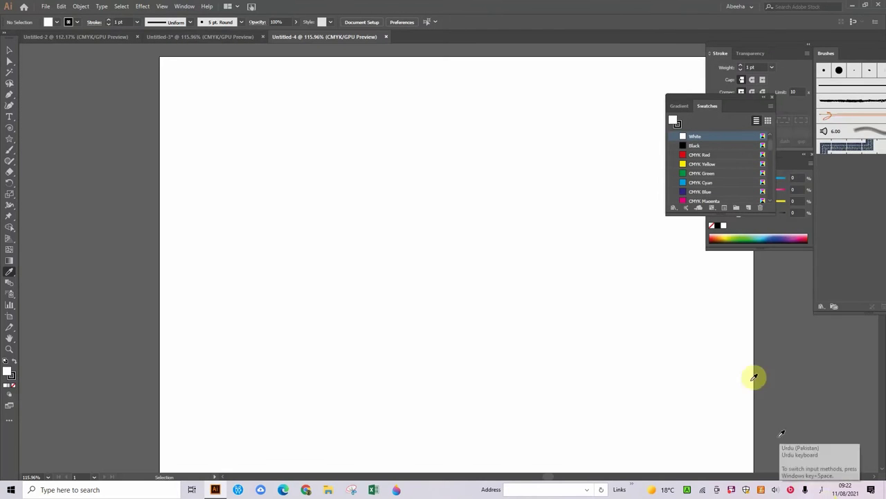
Step: Draw a five-pointed star about 38 mm wide over the artboard's left edge
{"action": "left_click_drag", "start_coordinate": [547, 237], "coordinate": [481, 231]}
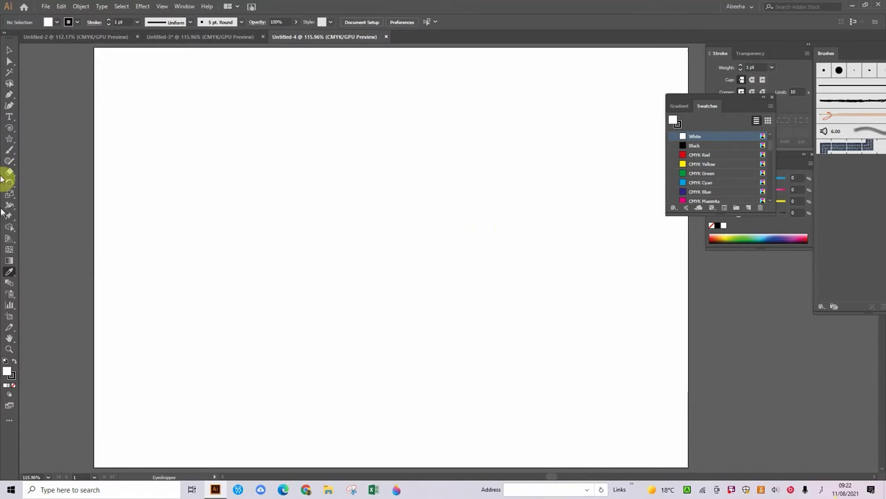
{"action": "left_click", "coordinate": [14, 142]}
{"action": "left_click_drag", "start_coordinate": [115, 182], "coordinate": [143, 211]}
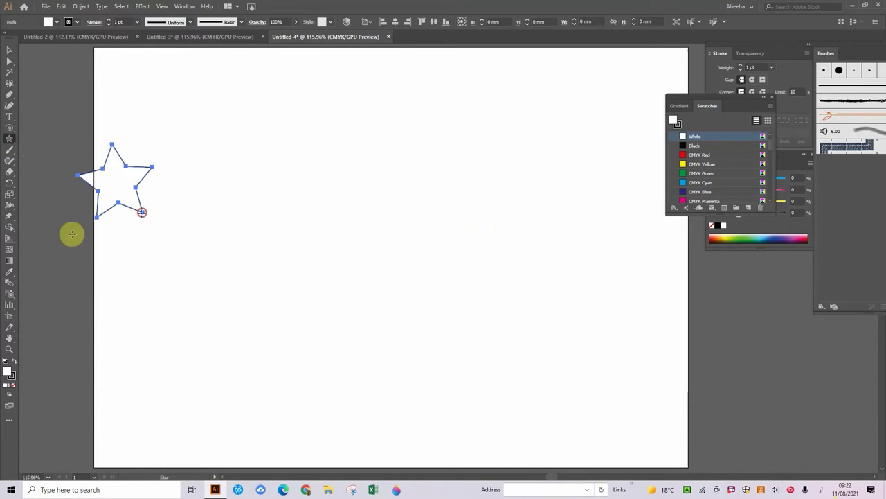
Step: Fill the star with a linear gradient running from cyan at its left end to pink (C=0 M=95 Y=20) at its right end
{"action": "left_click", "coordinate": [10, 390]}
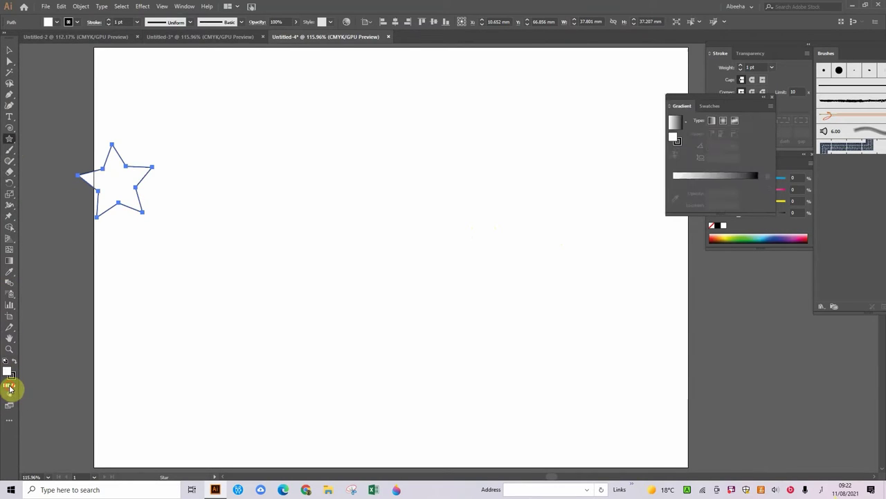
{"action": "left_click", "coordinate": [10, 260]}
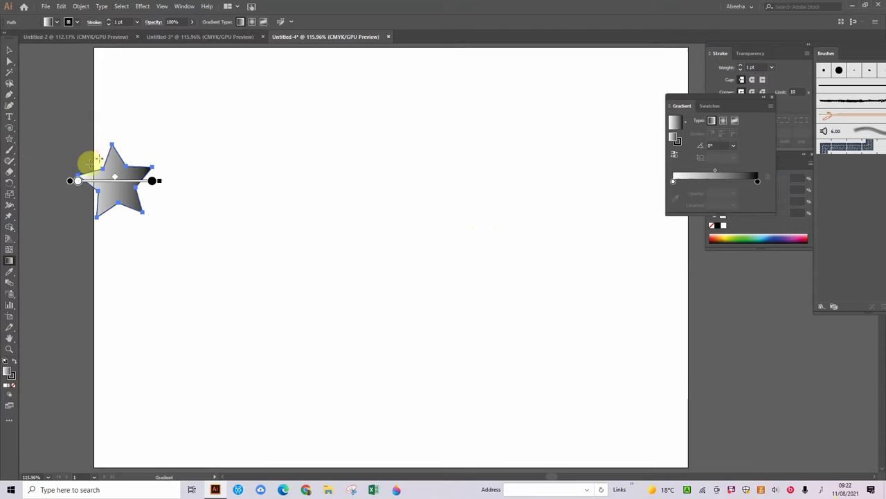
{"action": "double_click", "coordinate": [77, 182]}
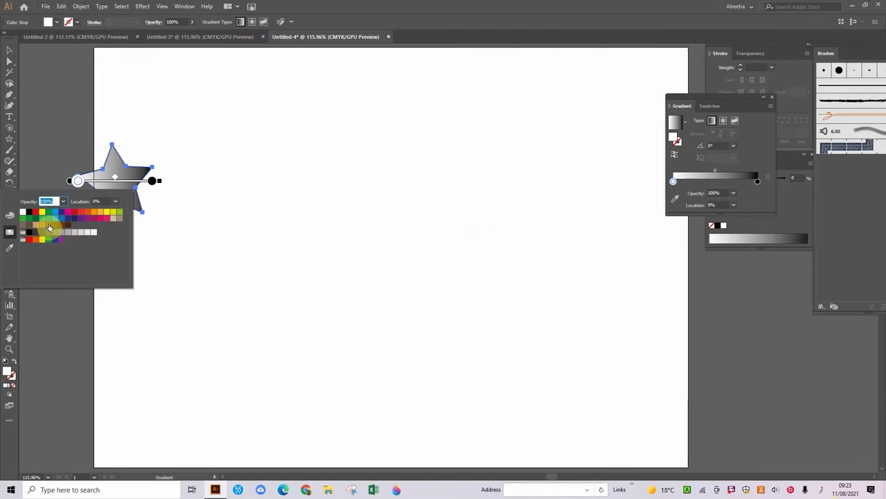
{"action": "left_click", "coordinate": [54, 215]}
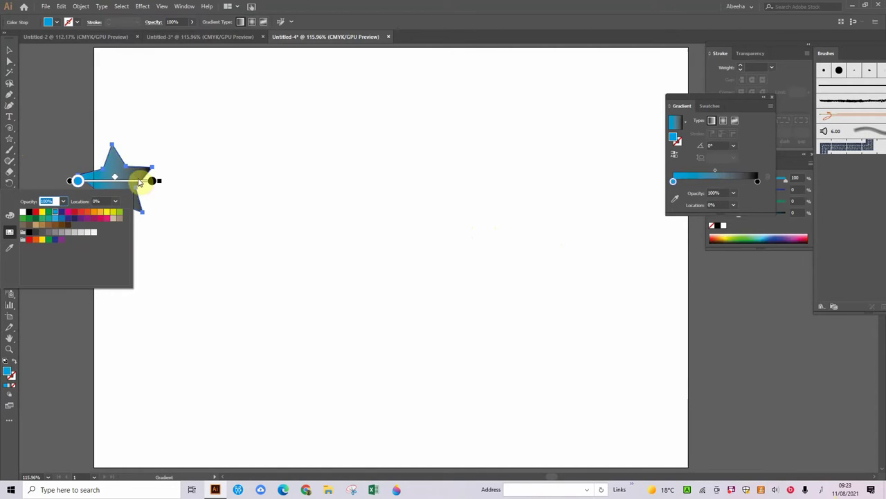
{"action": "double_click", "coordinate": [151, 181]}
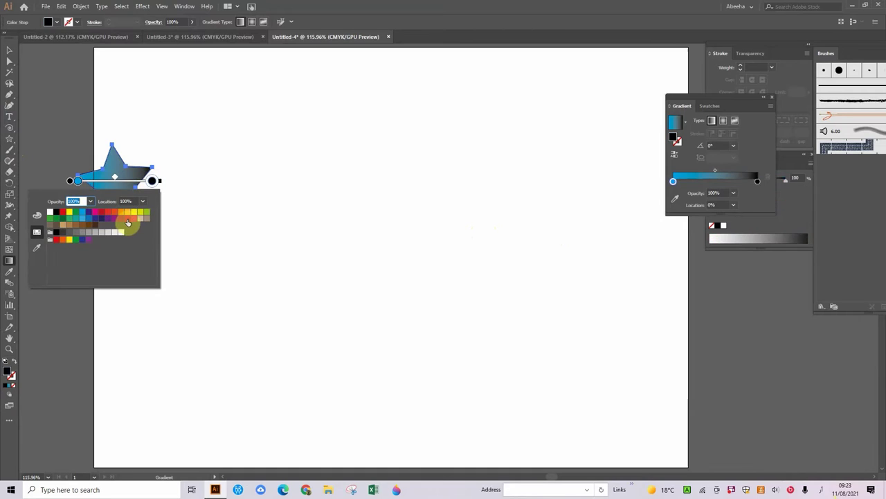
{"action": "left_click", "coordinate": [132, 220]}
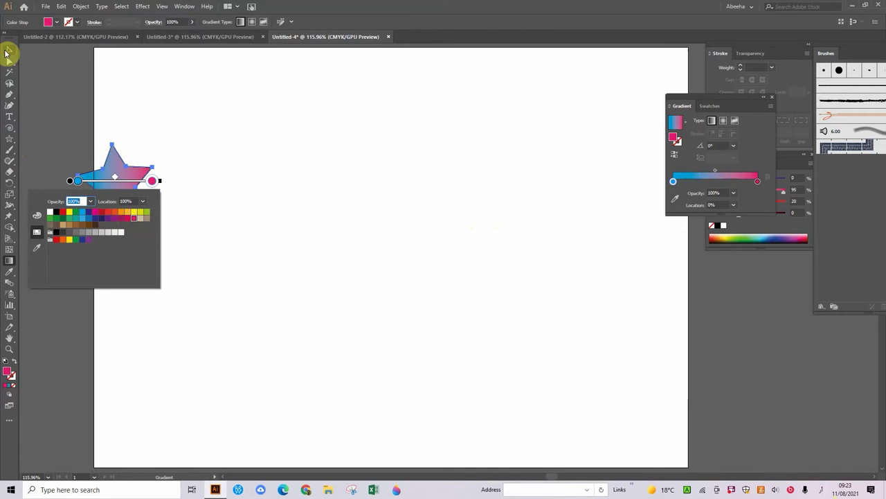
{"action": "key", "text": "Escape"}
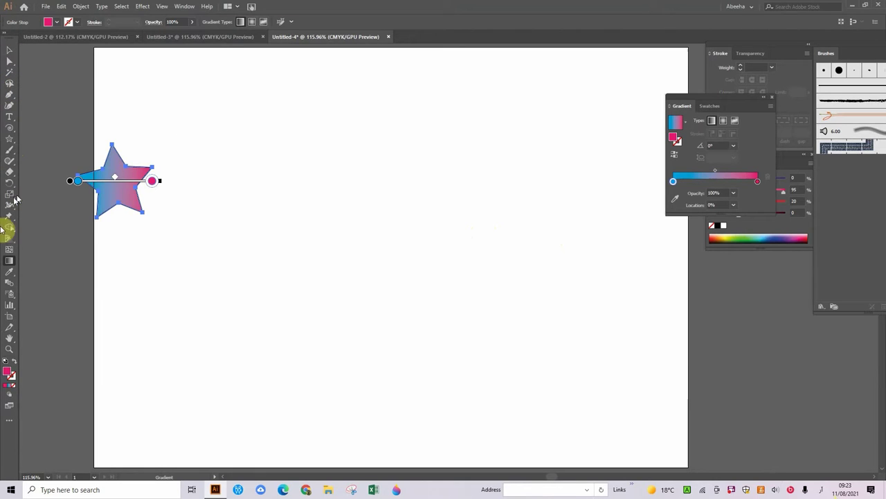
Step: Save the star's cyan-to-pink gradient as a swatch under the default name New Gradient Swatch
{"action": "left_click", "coordinate": [12, 273]}
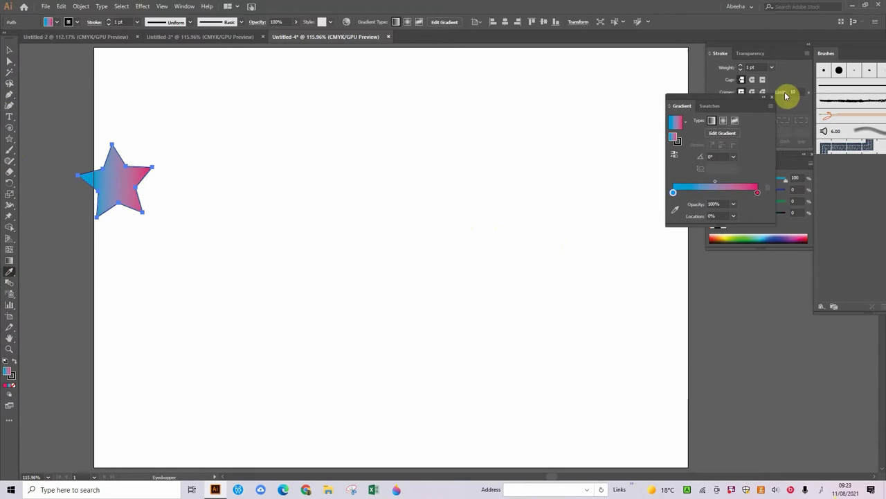
{"action": "left_click", "coordinate": [716, 107]}
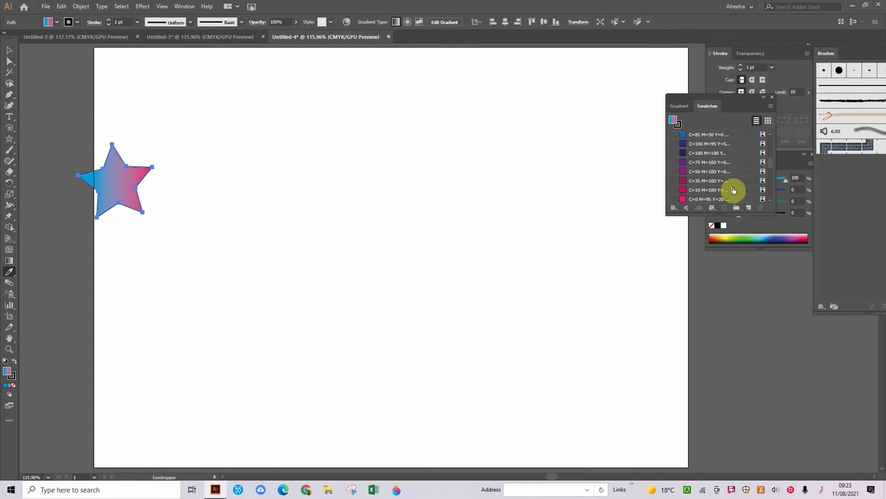
{"action": "left_click", "coordinate": [750, 209]}
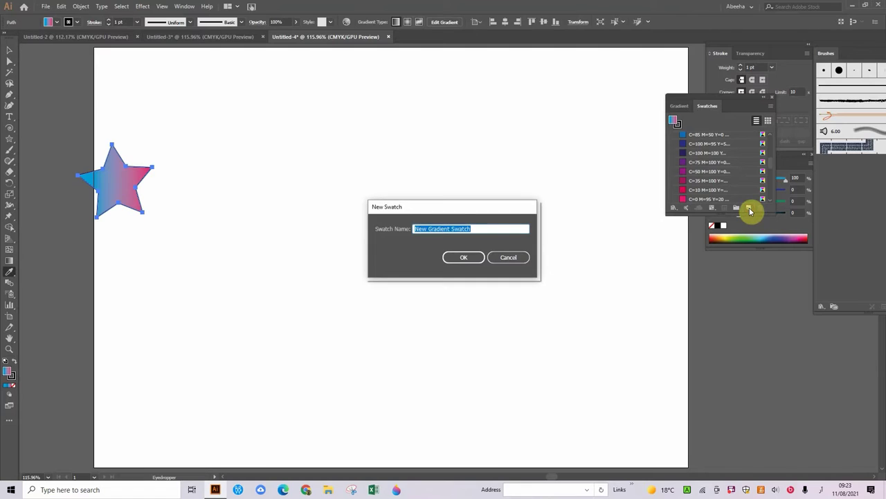
{"action": "left_click", "coordinate": [464, 258]}
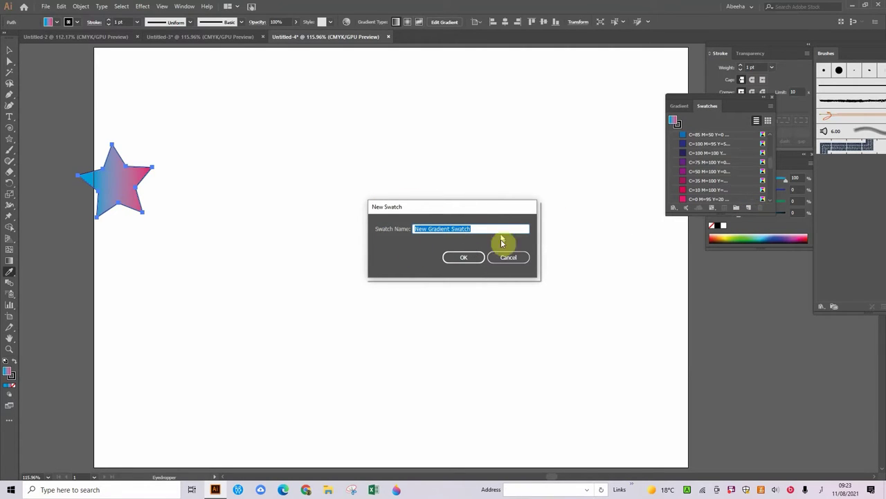
{"action": "left_click", "coordinate": [467, 258]}
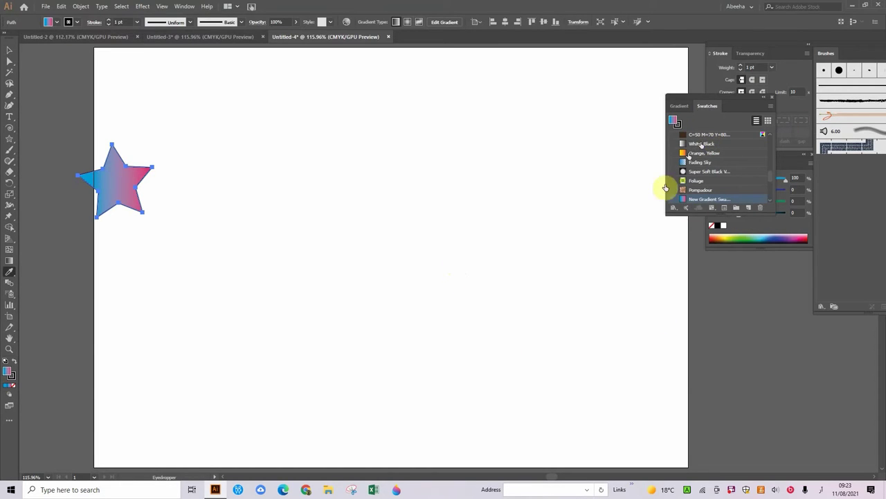
Step: Move the large gradient star fully onto the artboard, rotate it slightly, and delete it
{"action": "left_click", "coordinate": [9, 50]}
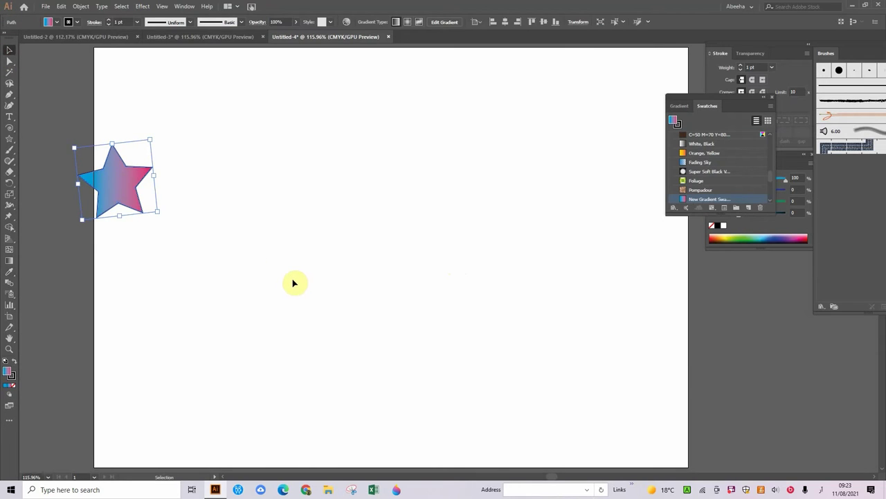
{"action": "left_click_drag", "start_coordinate": [123, 185], "coordinate": [273, 282]}
{"action": "left_click_drag", "start_coordinate": [285, 220], "coordinate": [295, 226]}
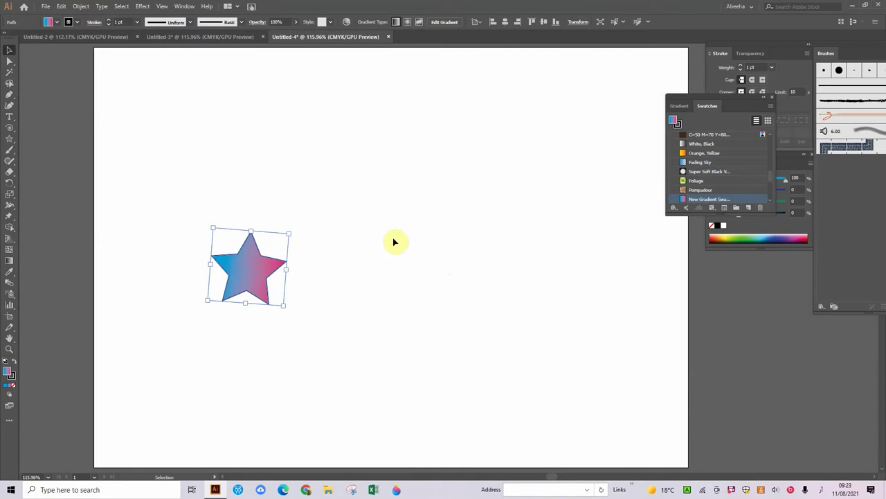
{"action": "key", "text": "Delete"}
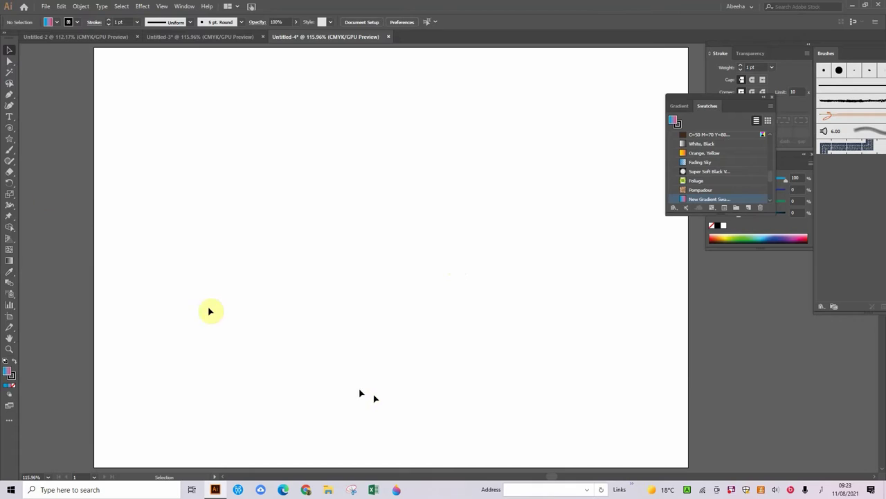
Step: Draw a tiny gradient-filled star on the left half of the artboard, slightly below its middle
{"action": "left_click", "coordinate": [9, 139]}
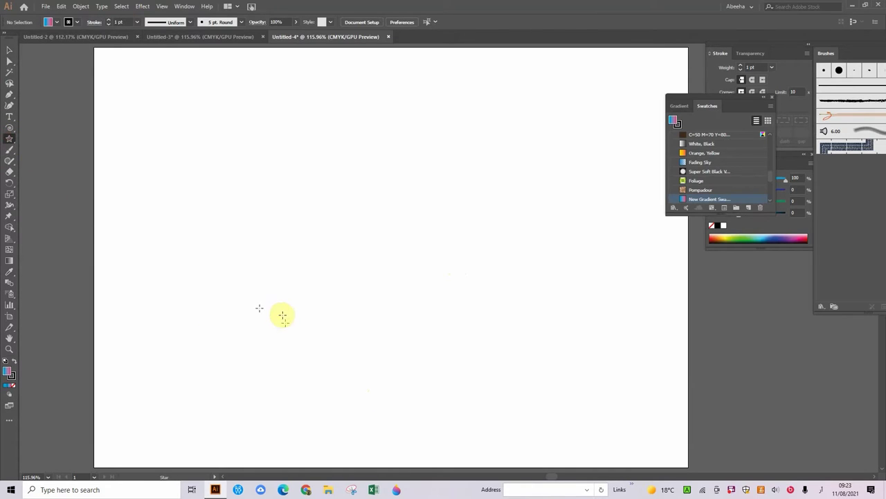
{"action": "left_click_drag", "start_coordinate": [277, 313], "coordinate": [274, 311]}
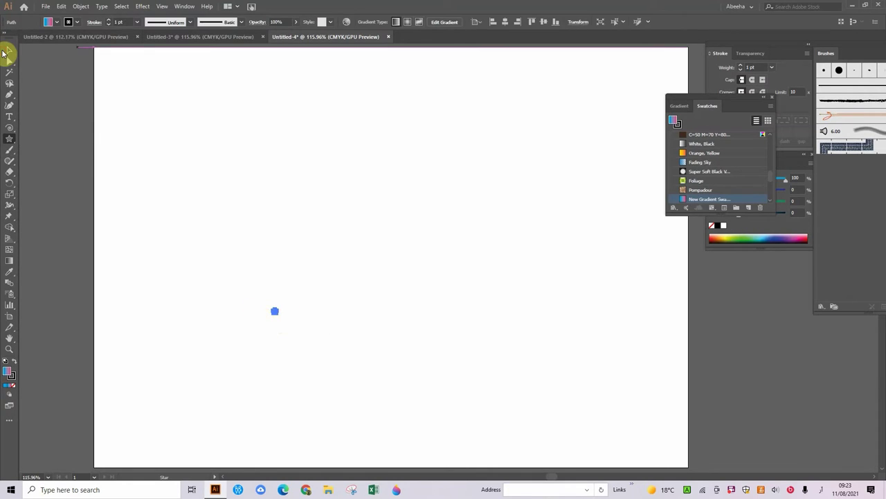
{"action": "left_click", "coordinate": [9, 51]}
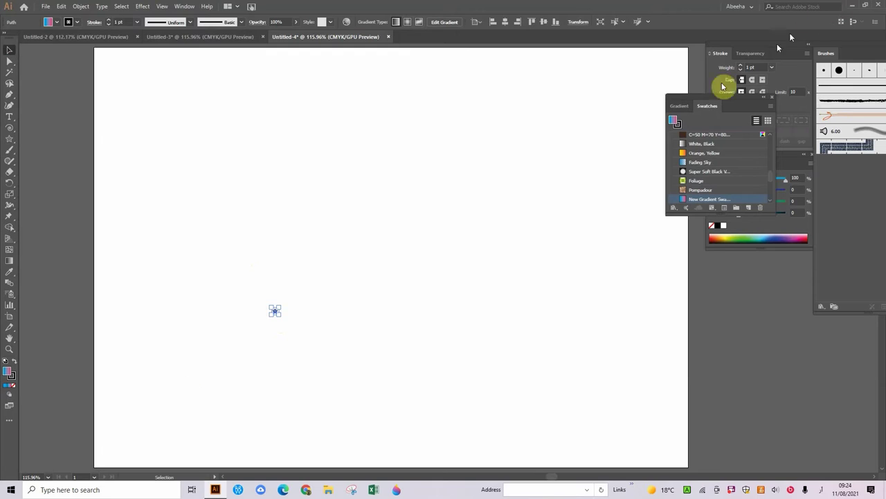
Step: Try to create a scatter brush from the tiny gradient star
{"action": "left_click", "coordinate": [860, 54]}
{"action": "mouse_move", "coordinate": [860, 54]}
{"action": "left_mouse_down"}
{"action": "mouse_move", "coordinate": [548, 73]}
{"action": "mouse_move", "coordinate": [558, 84]}
{"action": "mouse_move", "coordinate": [572, 71]}
{"action": "left_mouse_up"}
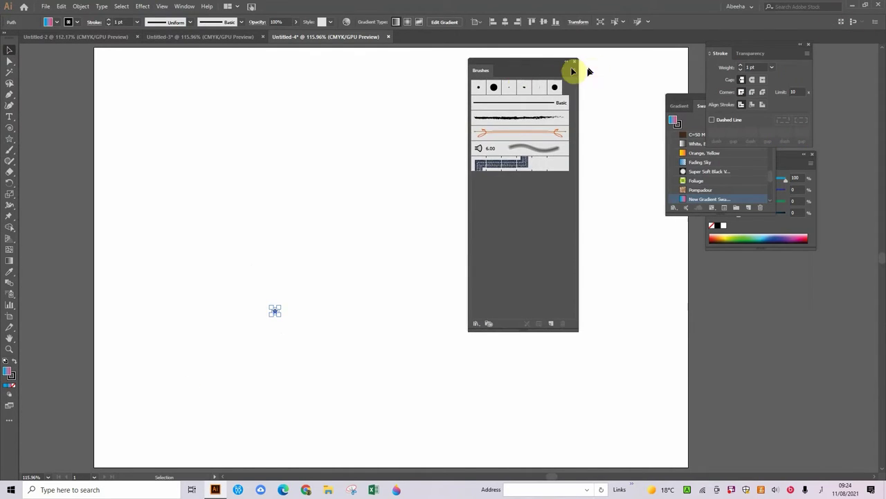
{"action": "left_click", "coordinate": [574, 71]}
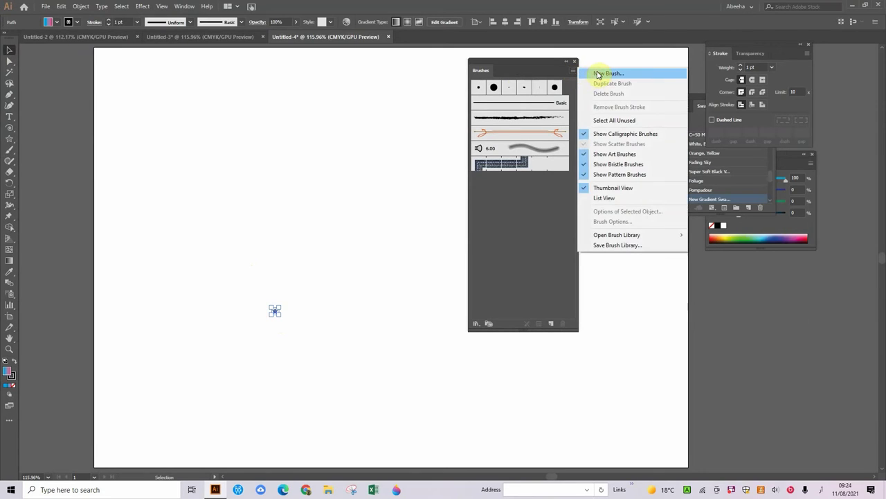
{"action": "left_click", "coordinate": [597, 74]}
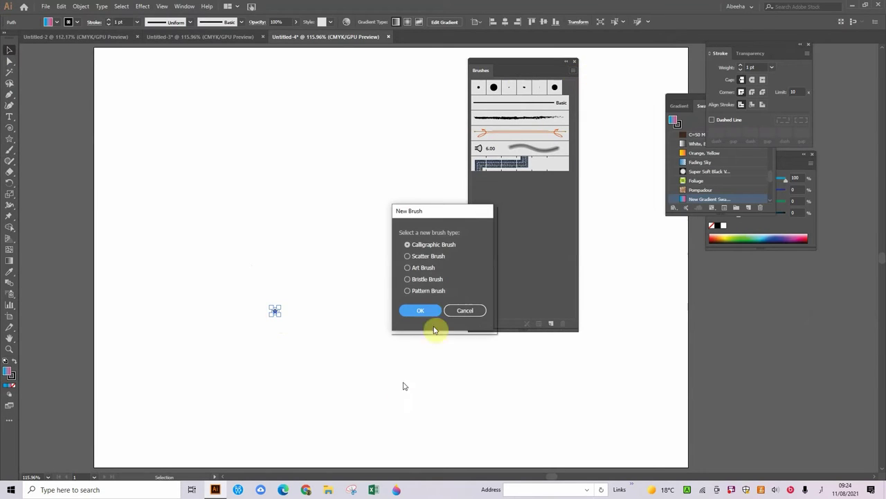
{"action": "left_click", "coordinate": [407, 256]}
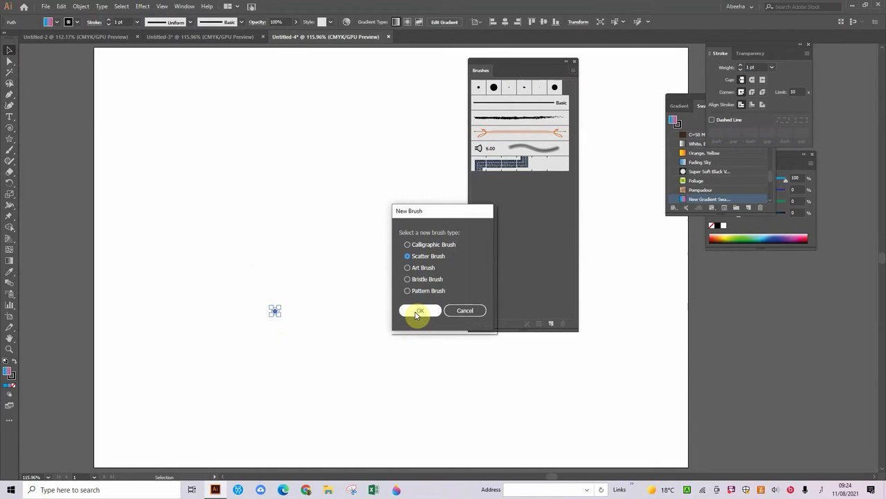
{"action": "left_click", "coordinate": [416, 312]}
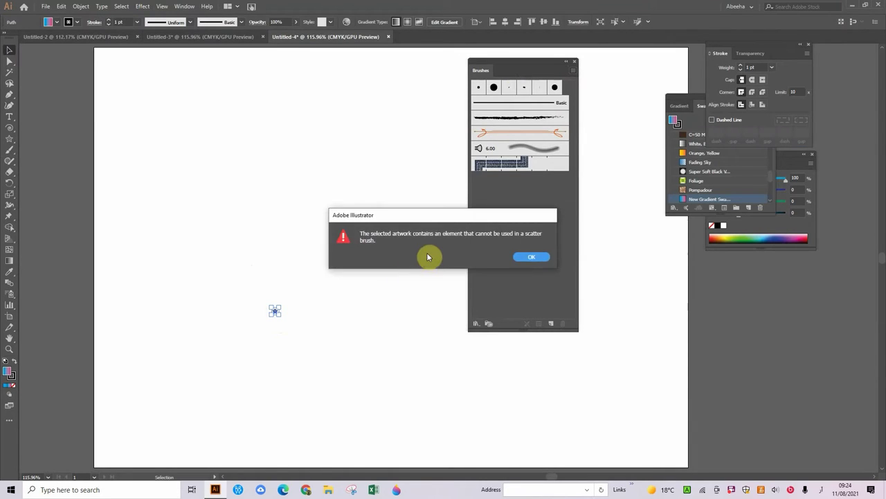
{"action": "left_click", "coordinate": [532, 258]}
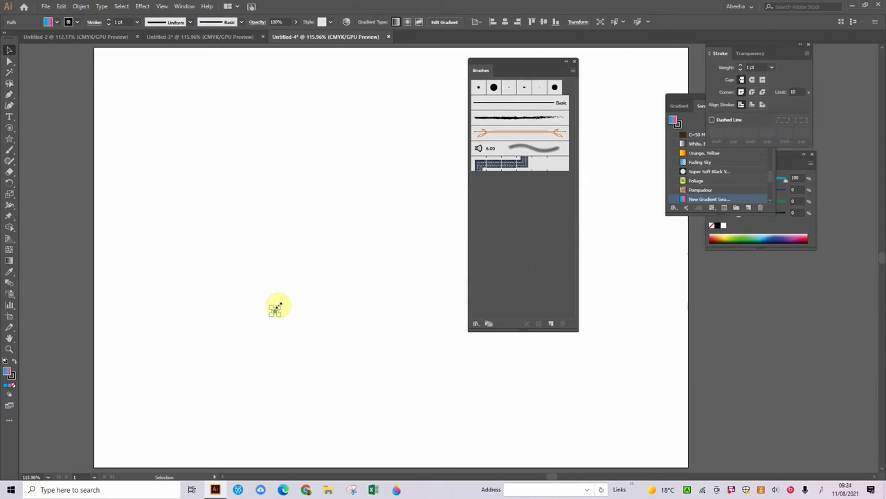
Step: Enlarge the tiny star to about 6 mm wide and replace its gradient with a solid CMYK Cyan fill
{"action": "left_click_drag", "start_coordinate": [280, 305], "coordinate": [306, 297]}
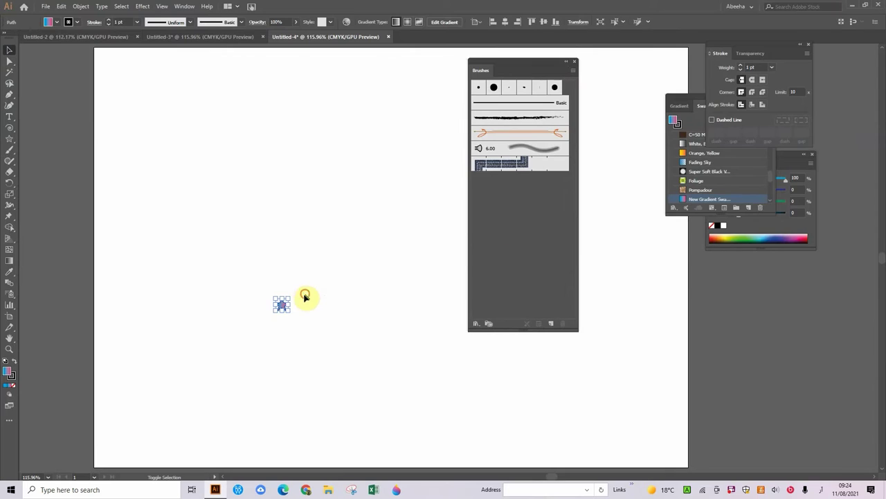
{"action": "left_click", "coordinate": [6, 386]}
{"action": "left_click", "coordinate": [208, 427]}
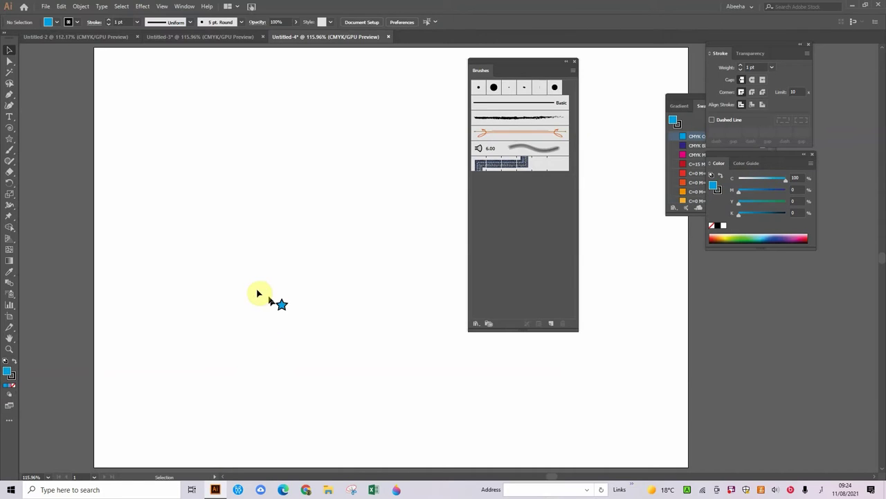
Step: Remove the black stroke from the small cyan star, leaving only its fill
{"action": "left_click", "coordinate": [279, 302]}
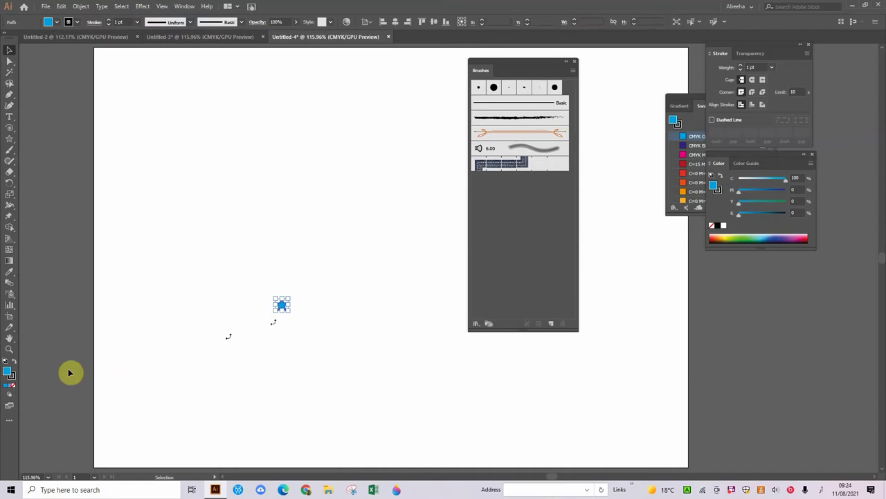
{"action": "left_click", "coordinate": [14, 379]}
{"action": "left_click", "coordinate": [14, 386]}
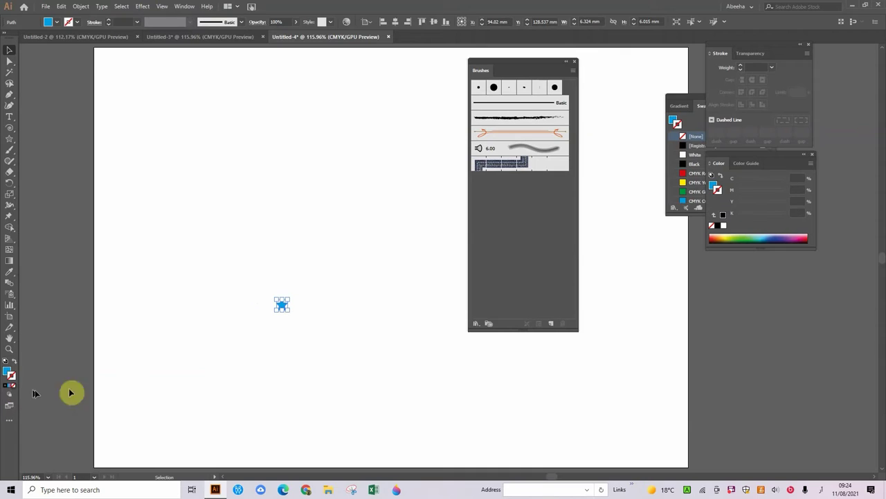
Step: Start a new scatter brush from the small cyan star
{"action": "left_click", "coordinate": [574, 70]}
{"action": "left_click", "coordinate": [608, 73]}
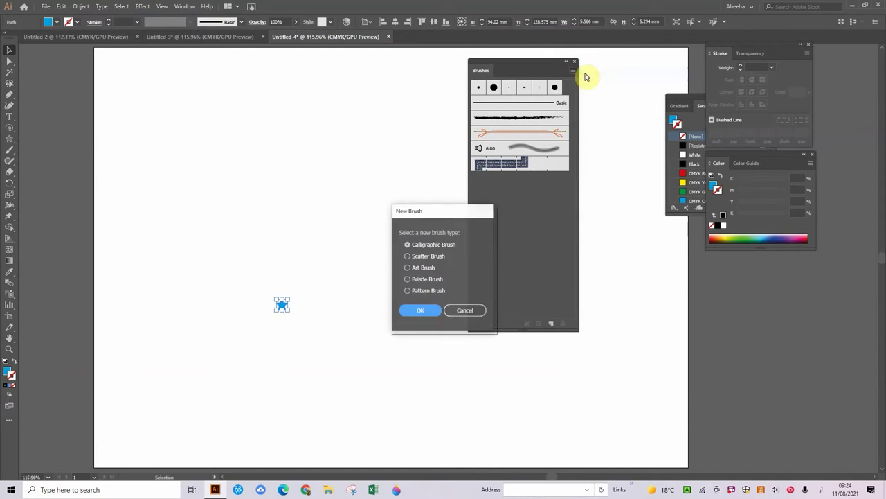
{"action": "left_click", "coordinate": [407, 257]}
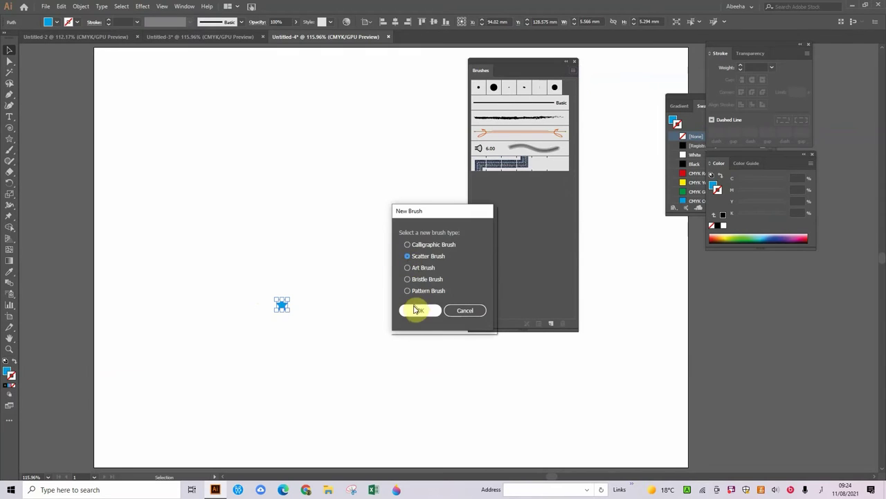
{"action": "left_click", "coordinate": [421, 311]}
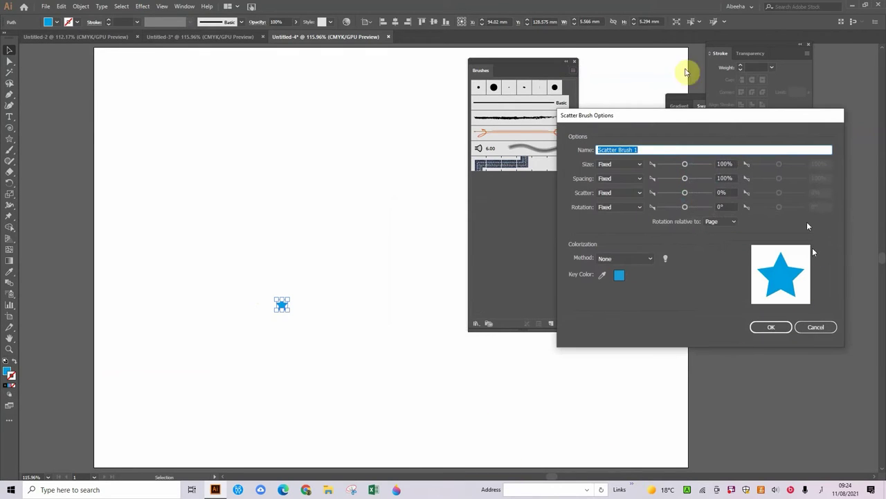
Step: Set the scatter brush's size, spacing and scatter variation to Random
{"action": "left_click", "coordinate": [632, 166]}
{"action": "left_click", "coordinate": [623, 185]}
{"action": "left_click", "coordinate": [625, 180]}
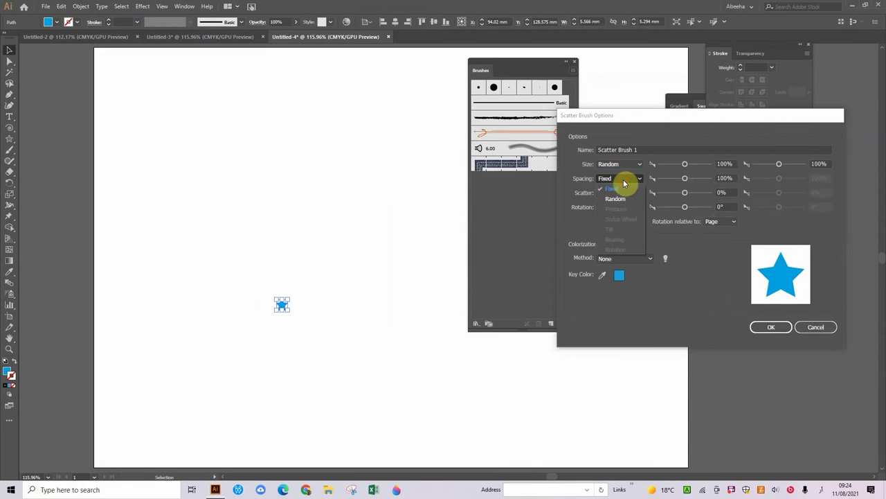
{"action": "left_click", "coordinate": [635, 200]}
{"action": "left_click", "coordinate": [628, 195]}
{"action": "left_click", "coordinate": [633, 212]}
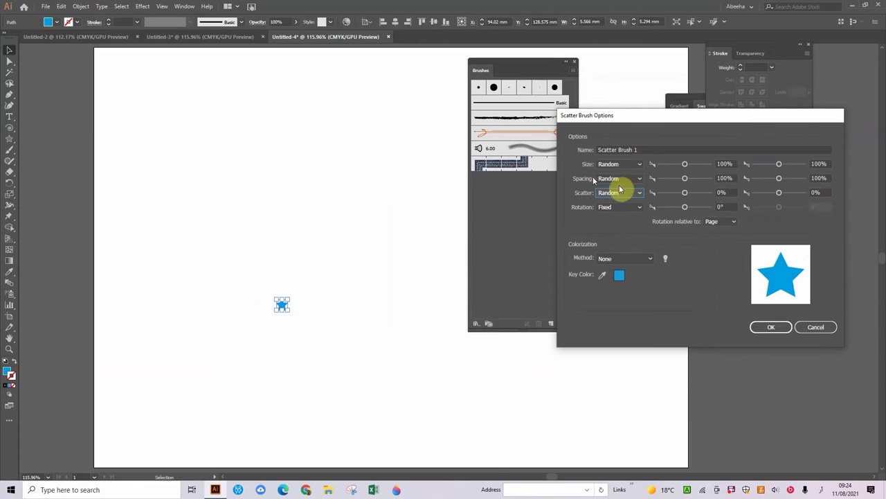
Step: Set the brush's random ranges to 350% and 533% for size, 350% and 550% for spacing, and 556% and 463% for scatter
{"action": "left_click_drag", "start_coordinate": [685, 165], "coordinate": [699, 187]}
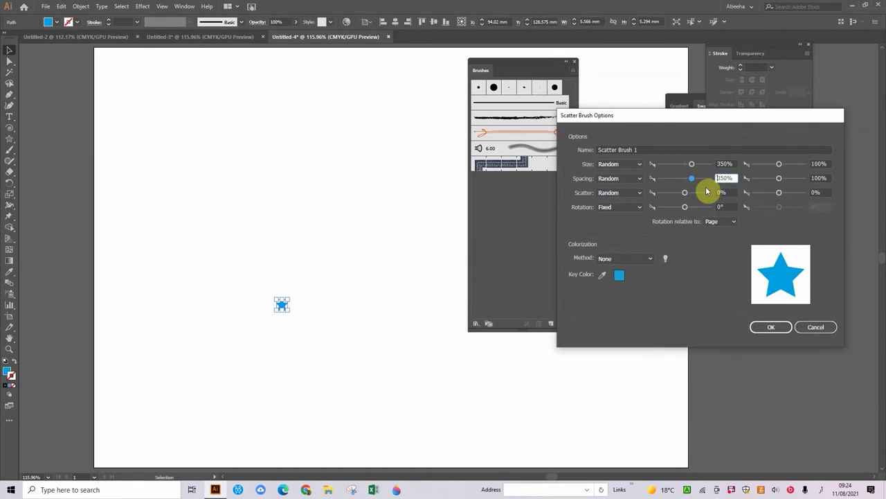
{"action": "left_click", "coordinate": [699, 194]}
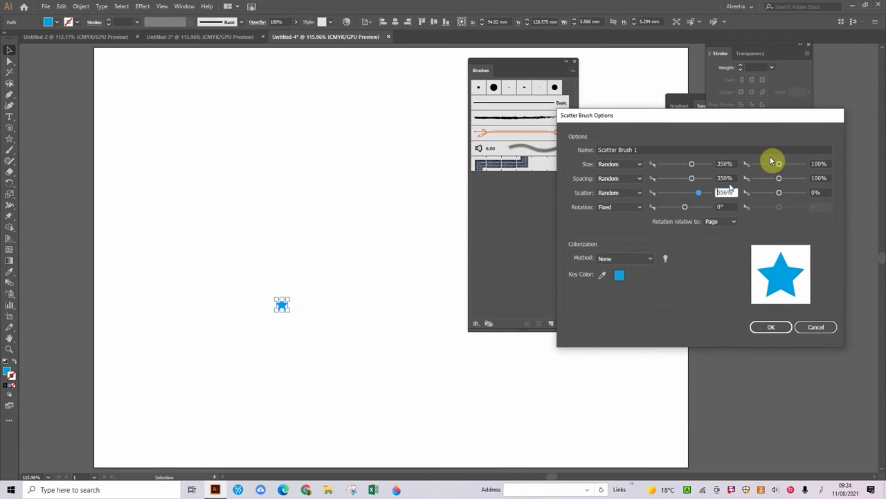
{"action": "left_click", "coordinate": [792, 165]}
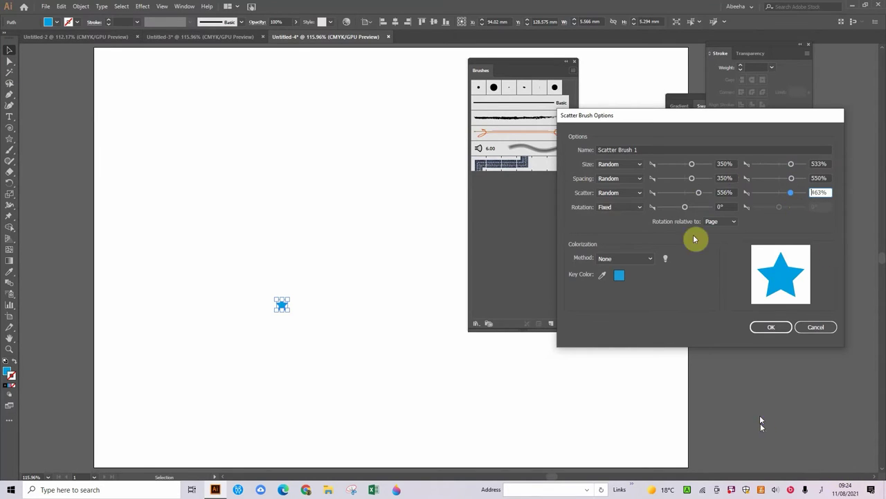
Step: Set the colorization method to Tints and Shades and save the star scatter brush
{"action": "left_click", "coordinate": [623, 261]}
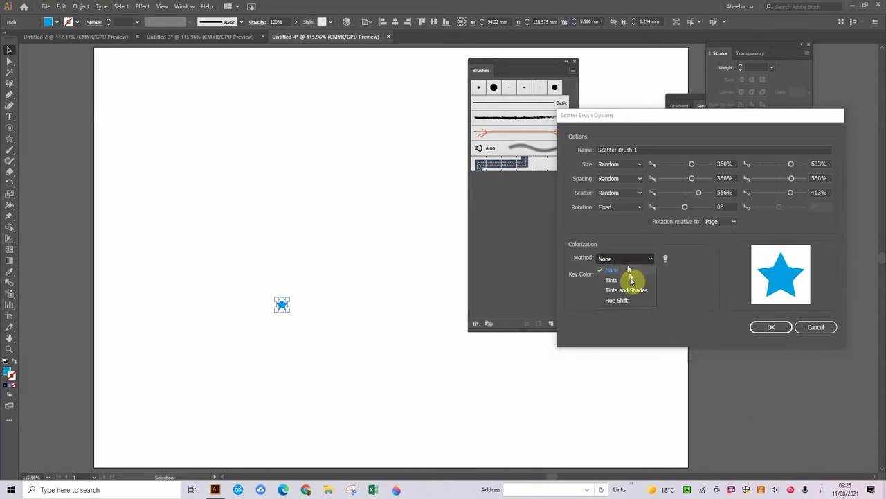
{"action": "left_click", "coordinate": [627, 293]}
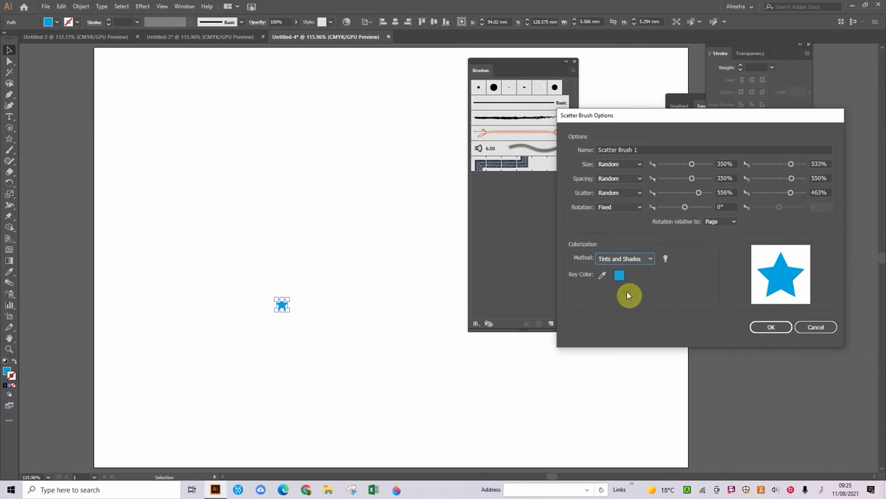
{"action": "left_click", "coordinate": [767, 330]}
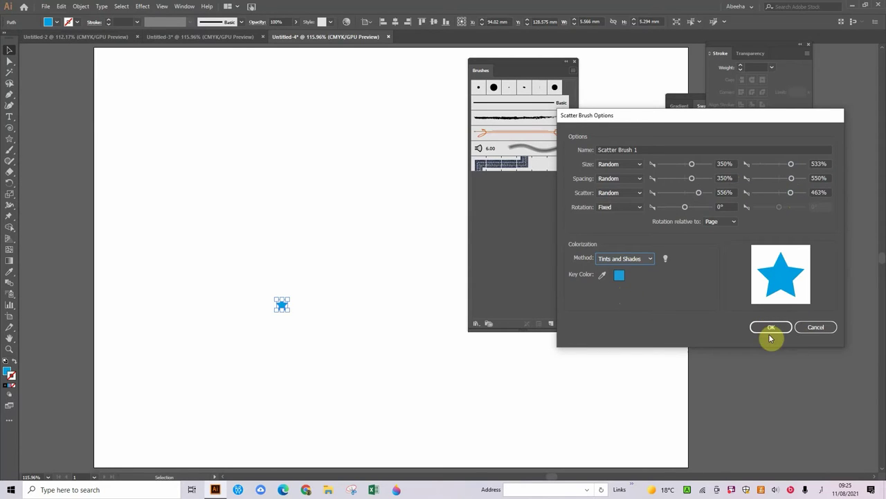
{"action": "left_click", "coordinate": [770, 330]}
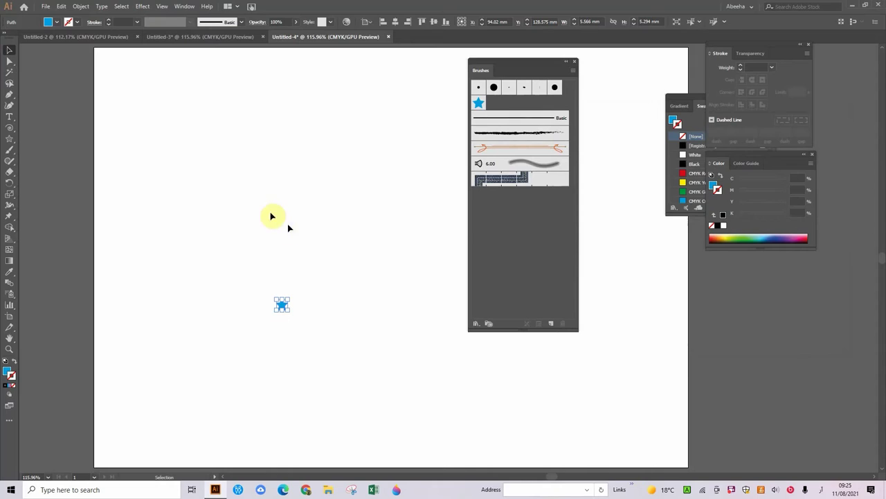
Step: Paint two star scatter strokes with the Paintbrush, one across the artboard's upper left area and a curling one below it
{"action": "left_click", "coordinate": [9, 150]}
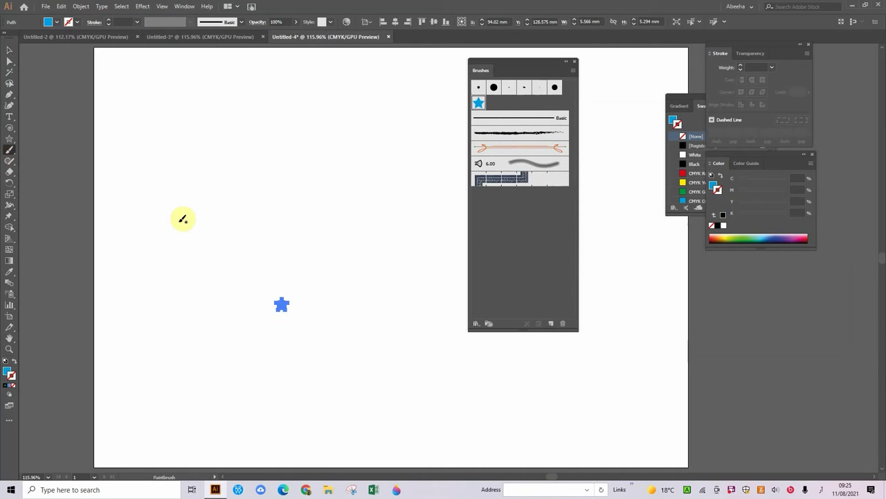
{"action": "mouse_move", "coordinate": [184, 200]}
{"action": "left_mouse_down"}
{"action": "mouse_move", "coordinate": [251, 164]}
{"action": "mouse_move", "coordinate": [320, 204]}
{"action": "mouse_move", "coordinate": [354, 154]}
{"action": "mouse_move", "coordinate": [343, 112]}
{"action": "mouse_move", "coordinate": [314, 97]}
{"action": "mouse_move", "coordinate": [223, 96]}
{"action": "mouse_move", "coordinate": [145, 125]}
{"action": "mouse_move", "coordinate": [138, 182]}
{"action": "mouse_move", "coordinate": [183, 201]}
{"action": "left_mouse_up"}
{"action": "mouse_move", "coordinate": [178, 360]}
{"action": "left_mouse_down"}
{"action": "mouse_move", "coordinate": [250, 395]}
{"action": "mouse_move", "coordinate": [399, 424]}
{"action": "mouse_move", "coordinate": [422, 346]}
{"action": "mouse_move", "coordinate": [380, 268]}
{"action": "mouse_move", "coordinate": [356, 266]}
{"action": "mouse_move", "coordinate": [331, 296]}
{"action": "mouse_move", "coordinate": [335, 352]}
{"action": "mouse_move", "coordinate": [371, 374]}
{"action": "mouse_move", "coordinate": [361, 356]}
{"action": "left_mouse_up"}
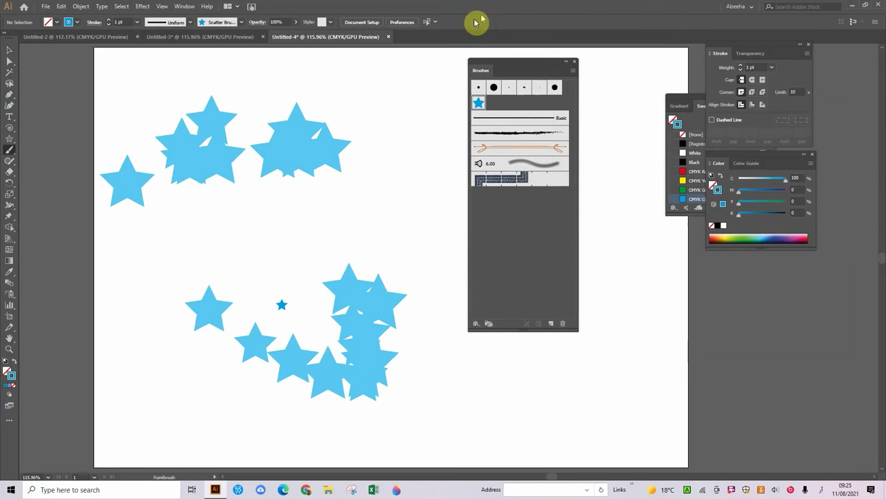
Step: Reduce the star brush's minimum random size to 72% and apply the change to the existing strokes
{"action": "double_click", "coordinate": [479, 104]}
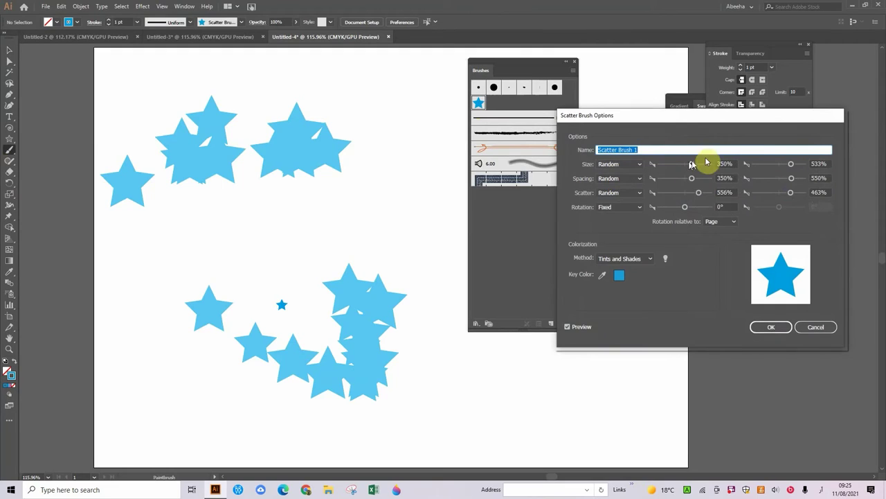
{"action": "left_click_drag", "start_coordinate": [693, 167], "coordinate": [689, 167]}
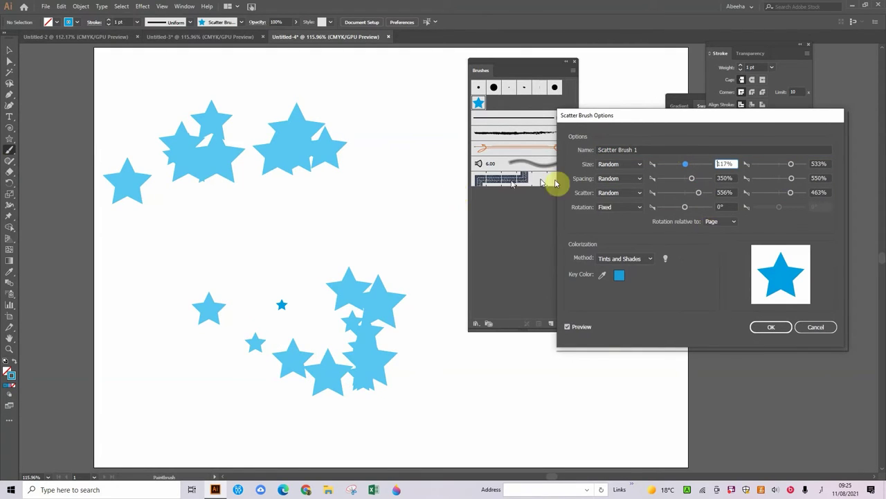
{"action": "left_click", "coordinate": [677, 164]}
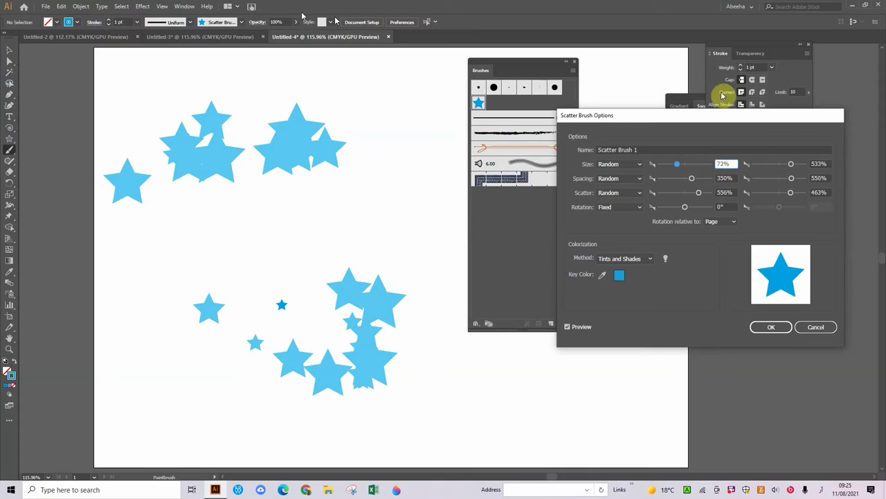
{"action": "left_click", "coordinate": [781, 329]}
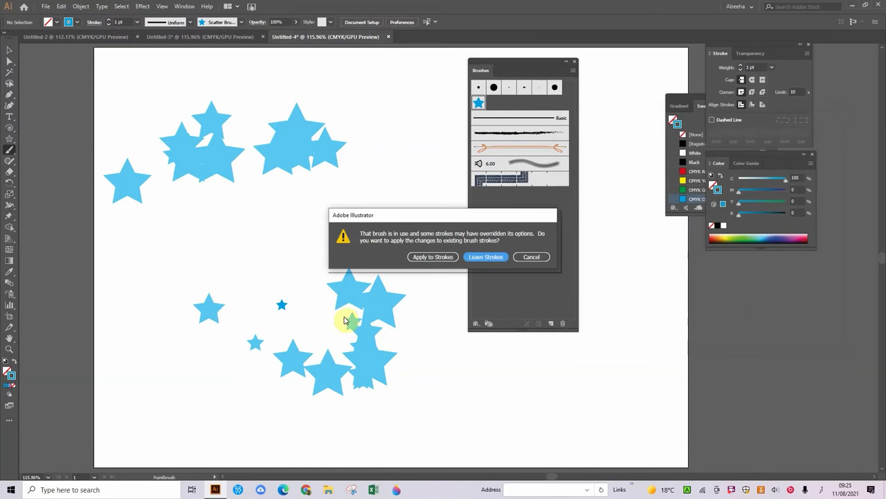
{"action": "left_click", "coordinate": [434, 256]}
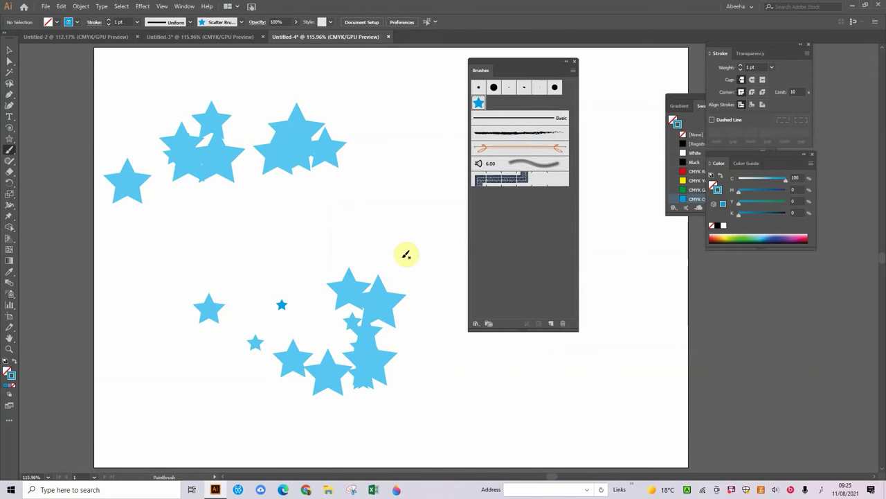
Step: Select the lower curling star stroke, set the brush's minimum random size to 71% and apply it to the existing strokes
{"action": "left_click", "coordinate": [9, 50]}
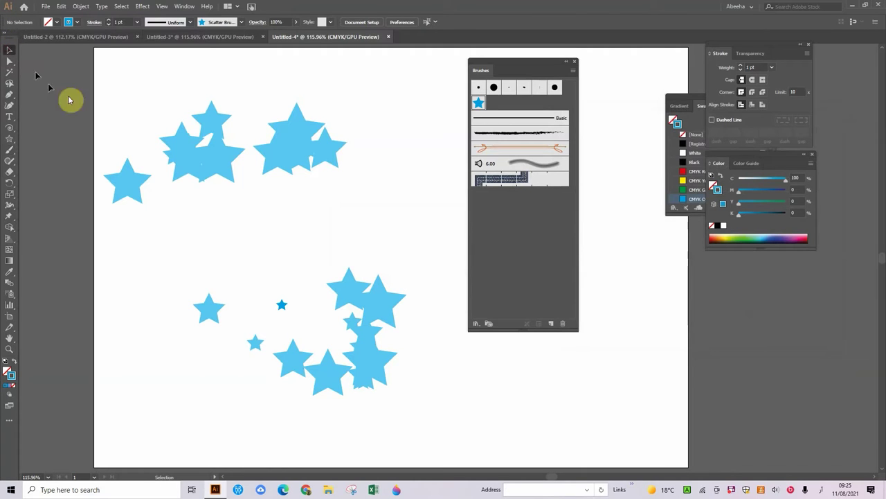
{"action": "left_click", "coordinate": [388, 324]}
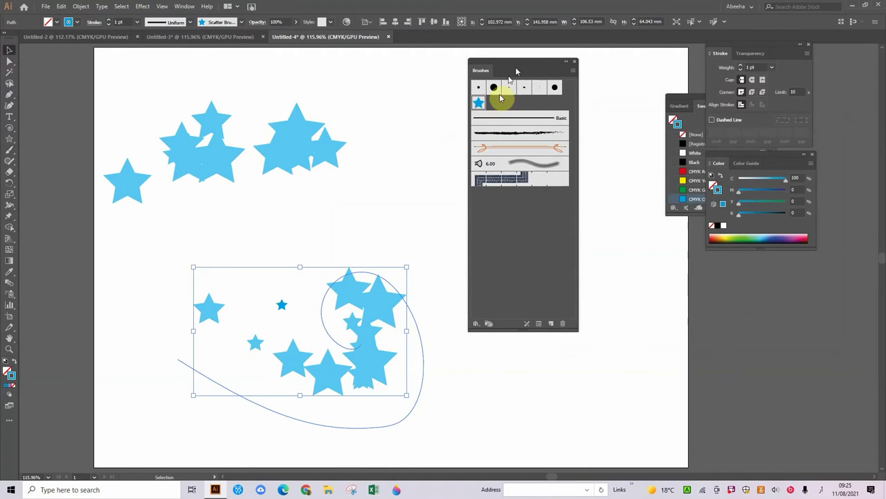
{"action": "double_click", "coordinate": [479, 103]}
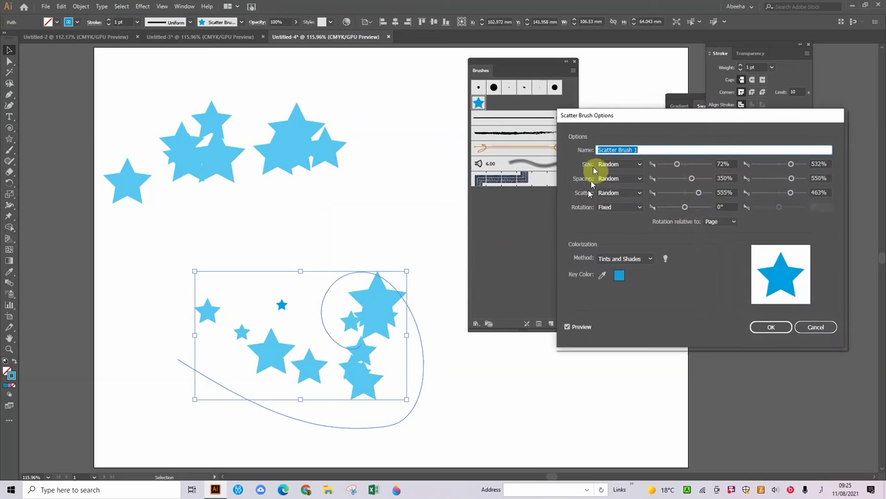
{"action": "left_click_drag", "start_coordinate": [677, 168], "coordinate": [683, 167]}
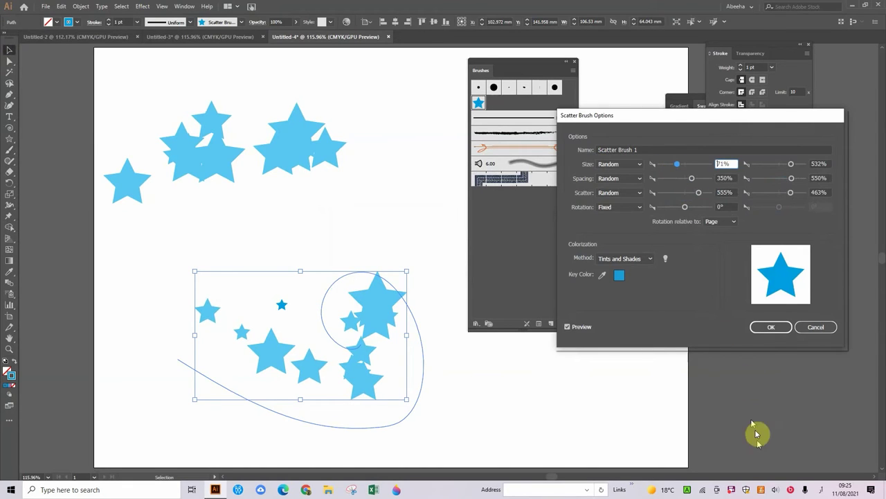
{"action": "left_click", "coordinate": [771, 326]}
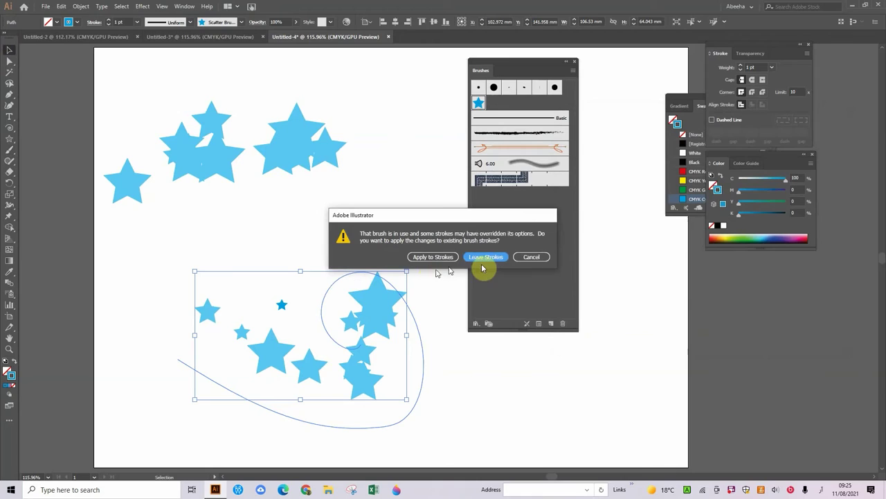
{"action": "left_click", "coordinate": [444, 257]}
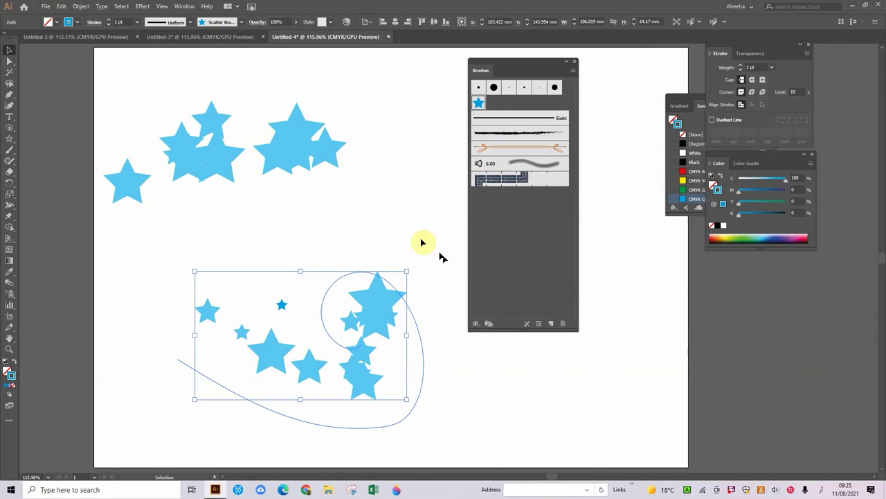
Step: Paint short star scatter strokes in the empty area between the upper and lower star groups
{"action": "left_click", "coordinate": [9, 150]}
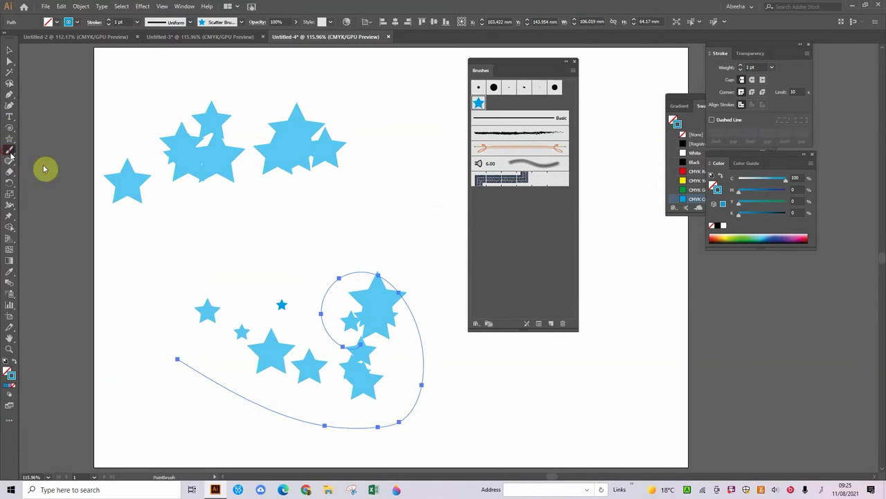
{"action": "mouse_move", "coordinate": [337, 243]}
{"action": "left_mouse_down"}
{"action": "mouse_move", "coordinate": [376, 229]}
{"action": "mouse_move", "coordinate": [402, 250]}
{"action": "left_mouse_up"}
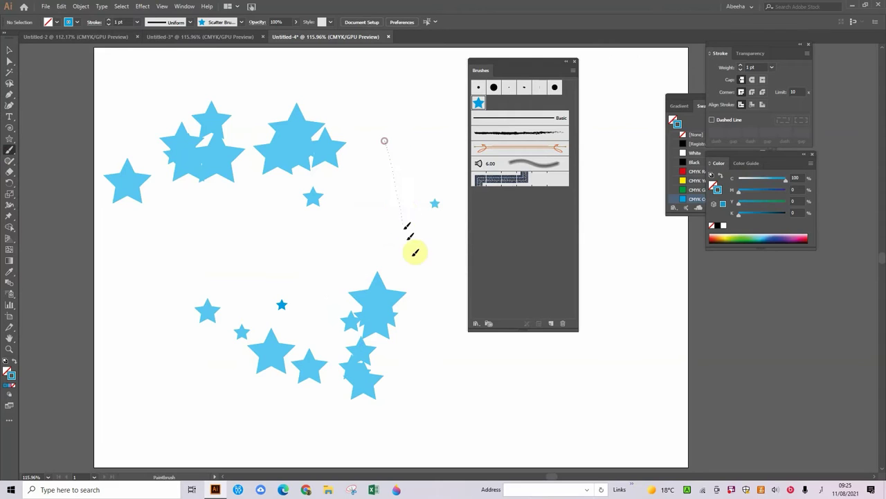
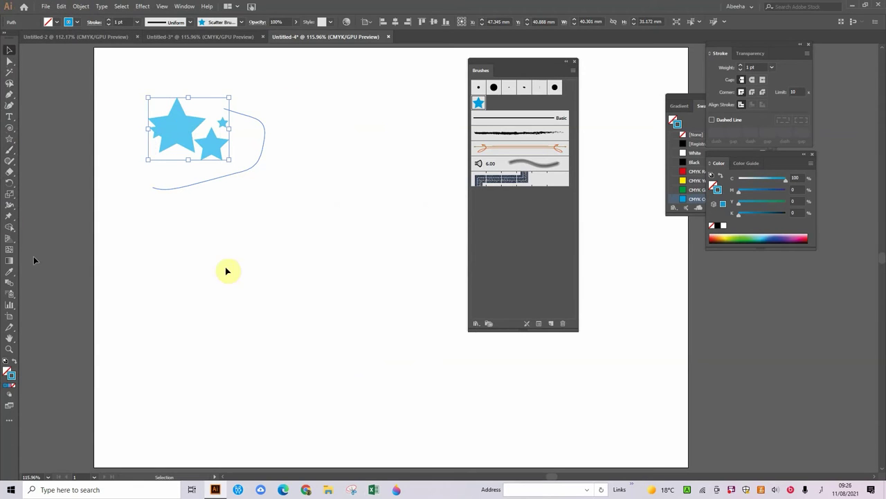
Step: Expand the star stroke's appearance and move its medium-sized star out of the group to about X 117 mm, Y 105 mm
{"action": "left_click", "coordinate": [81, 7]}
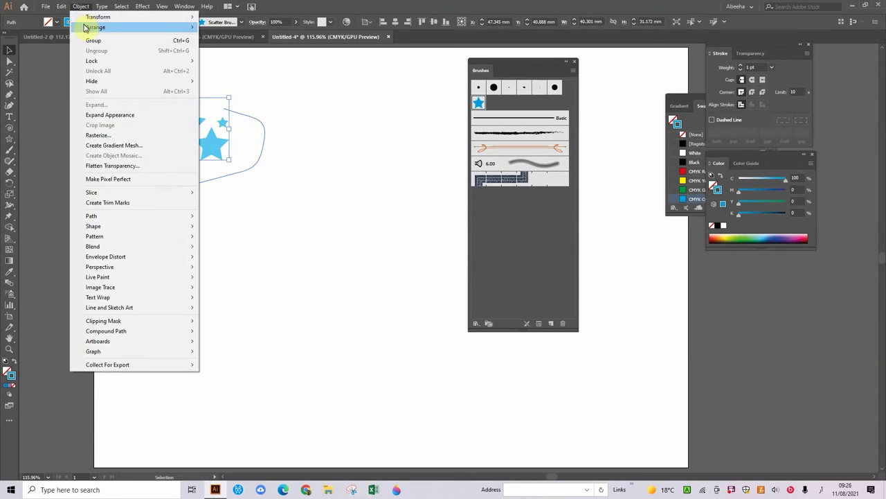
{"action": "left_click", "coordinate": [114, 114]}
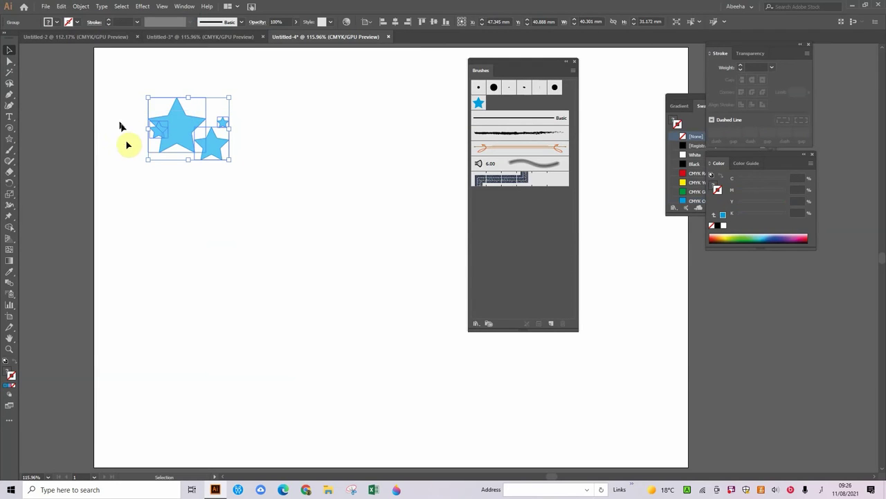
{"action": "double_click", "coordinate": [213, 146]}
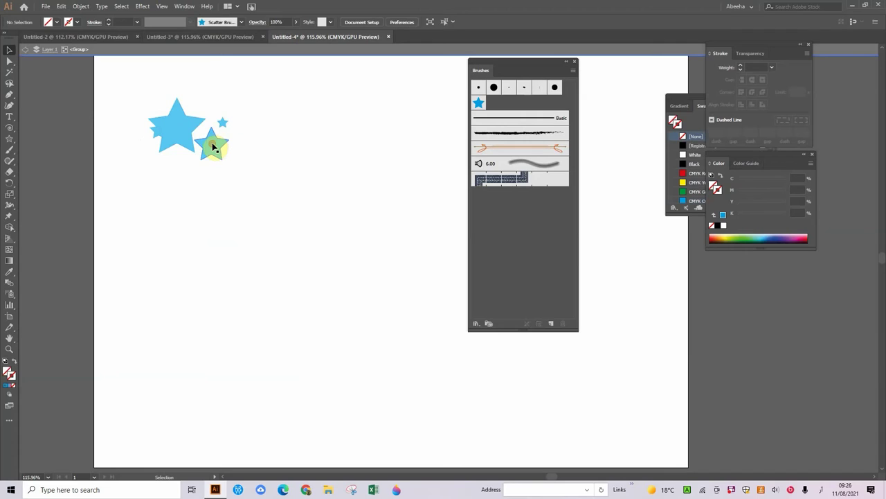
{"action": "double_click", "coordinate": [213, 146]}
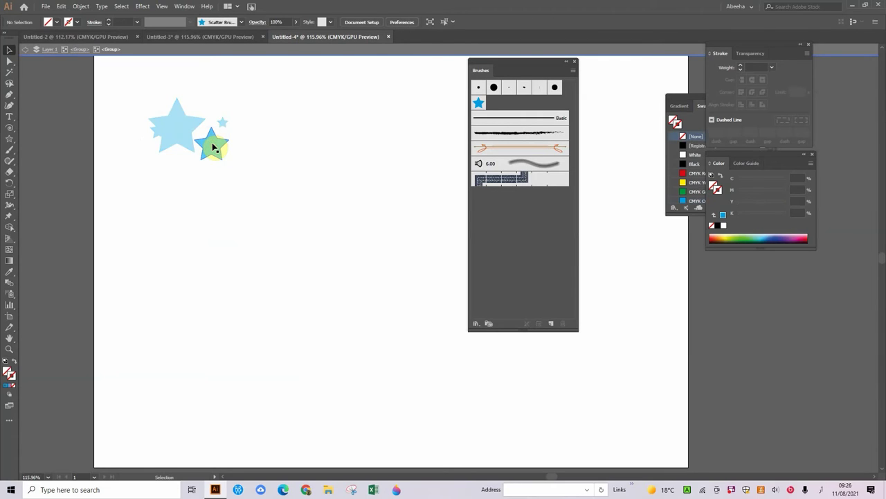
{"action": "left_click_drag", "start_coordinate": [213, 146], "coordinate": [329, 259]}
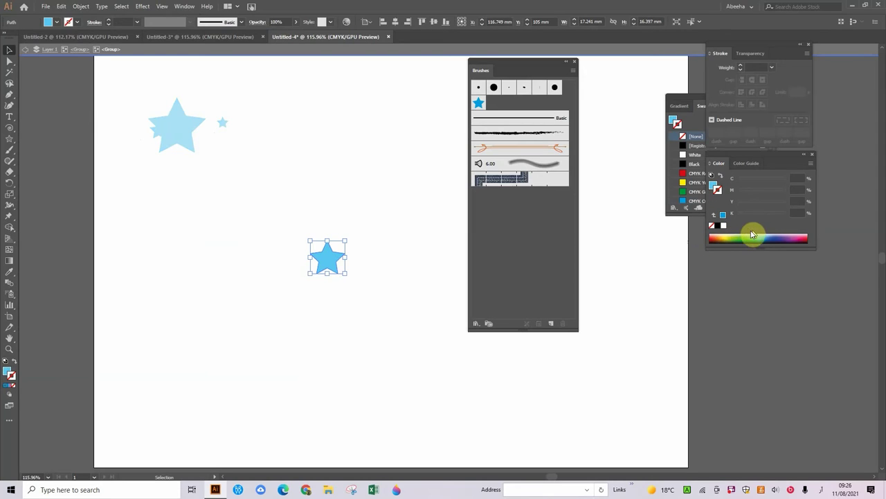
Step: Try a dark blue stroke on the separated star and remove it again
{"action": "left_click", "coordinate": [777, 236]}
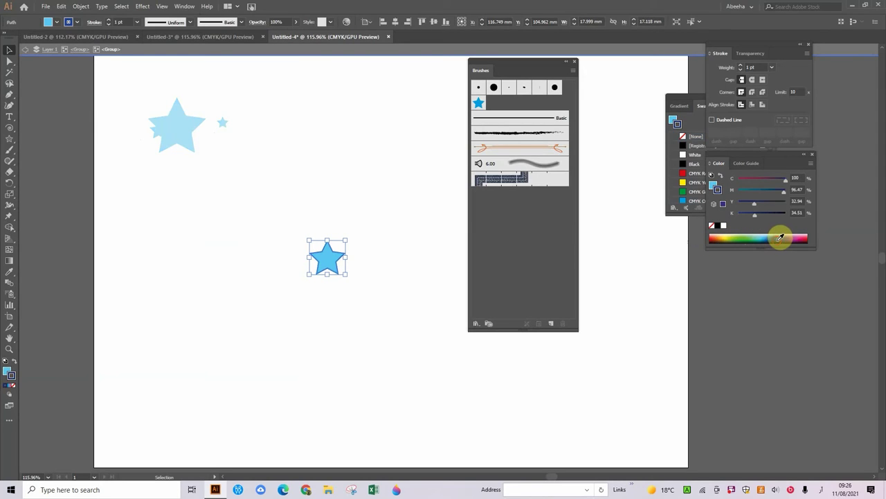
{"action": "left_click", "coordinate": [15, 389]}
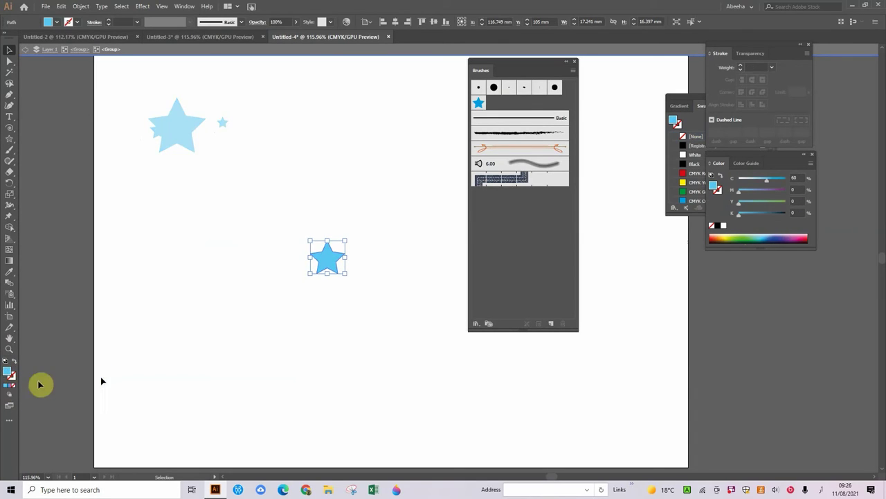
Step: Try a blue-to-pink gradient fill on the separated star with a dark blue start colour, and undo it
{"action": "left_click", "coordinate": [10, 386]}
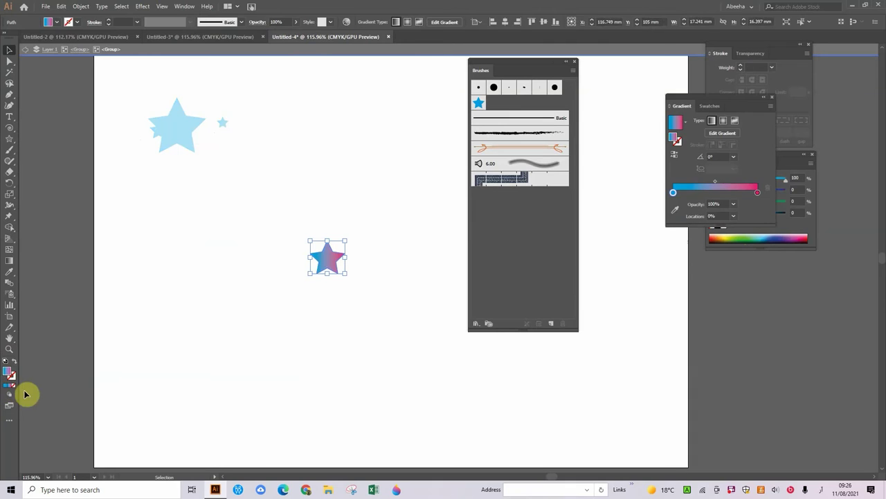
{"action": "left_click", "coordinate": [215, 188]}
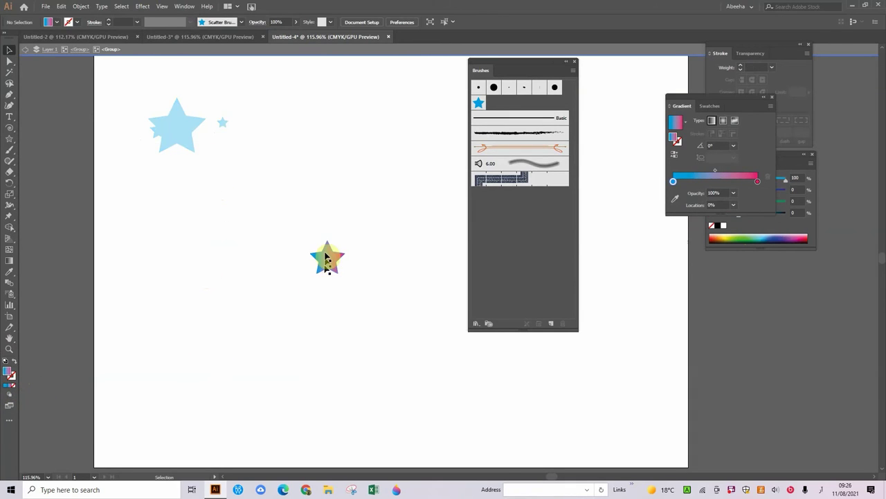
{"action": "left_click", "coordinate": [328, 256]}
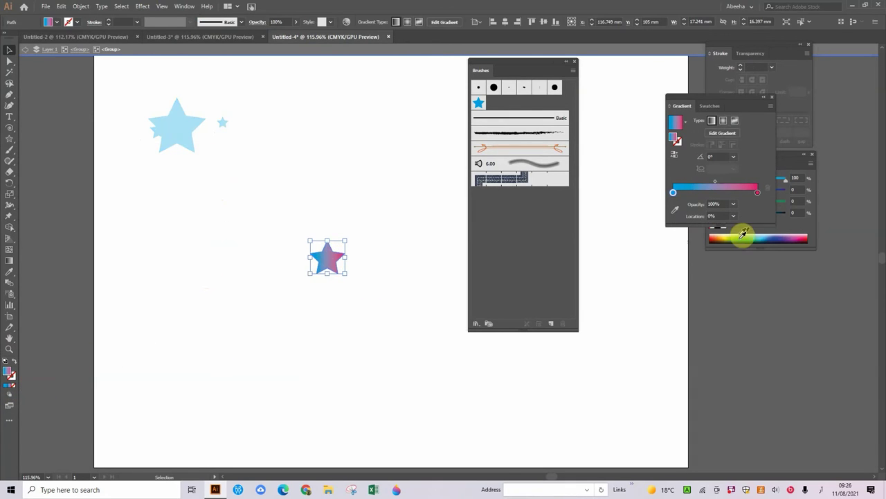
{"action": "left_click_drag", "start_coordinate": [753, 235], "coordinate": [780, 237]}
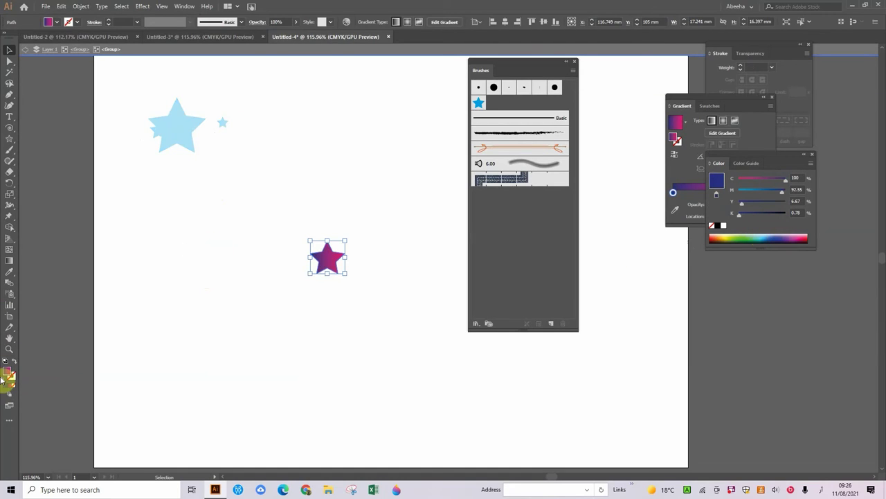
{"action": "key", "text": "ctrl+z"}
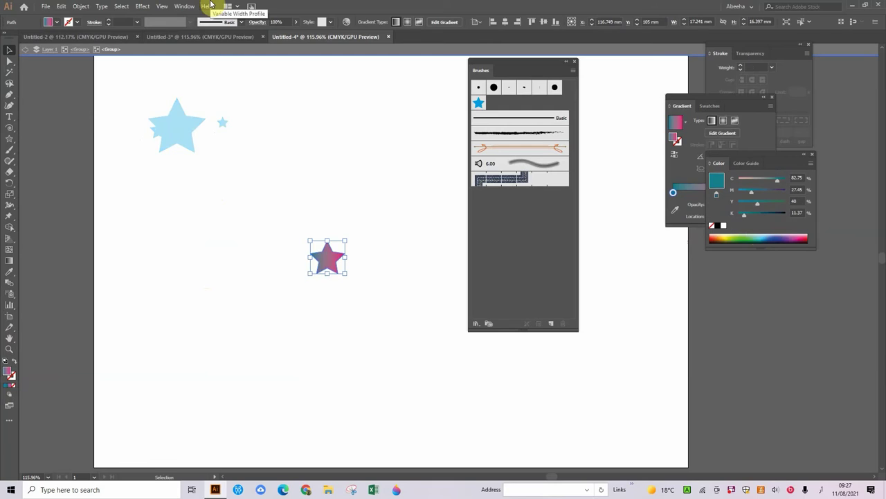
{"action": "key", "text": "ctrl+z"}
{"action": "key", "text": "ctrl+z"}
{"action": "key", "text": "ctrl+z"}
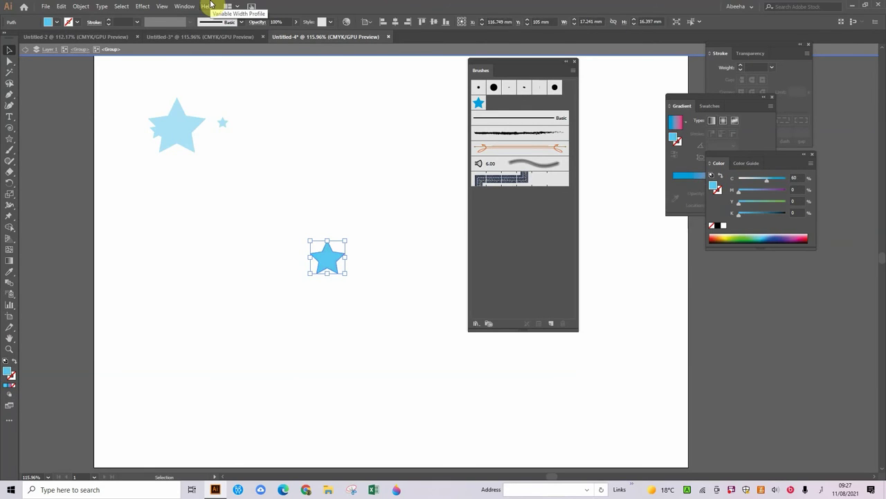
Step: Fill the separated star with dark blue (C 89.41, M 83.14, Y 0, K 0) and leave the group's isolation mode
{"action": "left_click", "coordinate": [783, 235]}
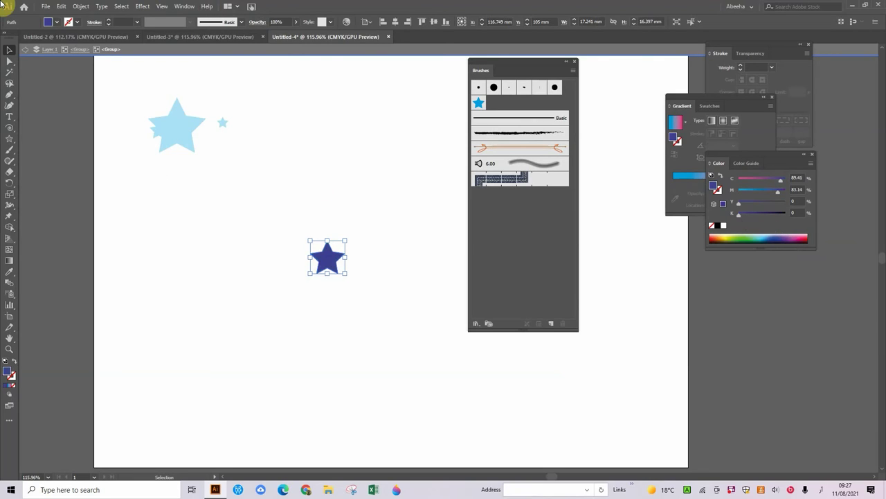
{"action": "left_click", "coordinate": [286, 318]}
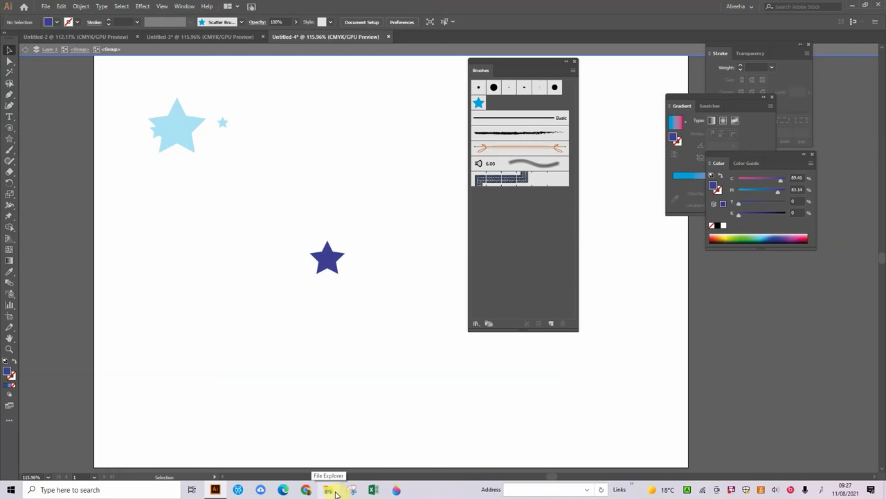
{"action": "left_click", "coordinate": [25, 51]}
{"action": "left_click", "coordinate": [25, 52]}
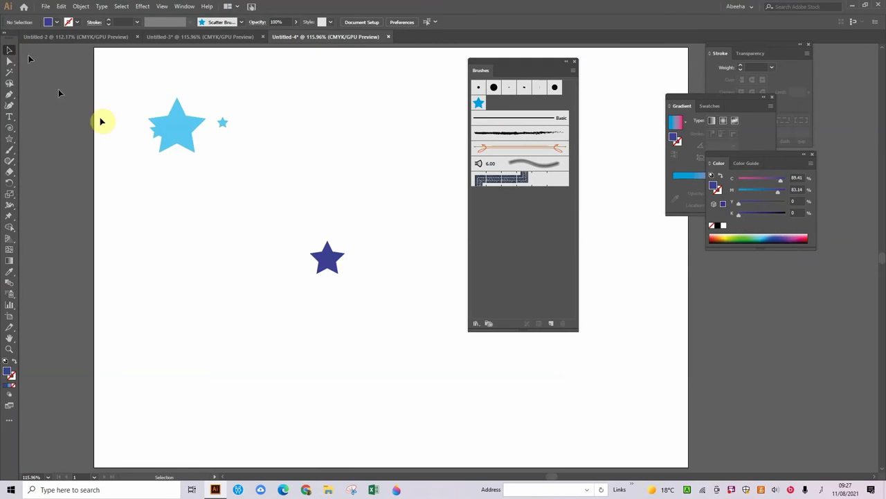
Step: Delete all the stars and draw a spiral about 21 mm wide in the artboard's upper-left area
{"action": "left_click_drag", "start_coordinate": [380, 275], "coordinate": [103, 113]}
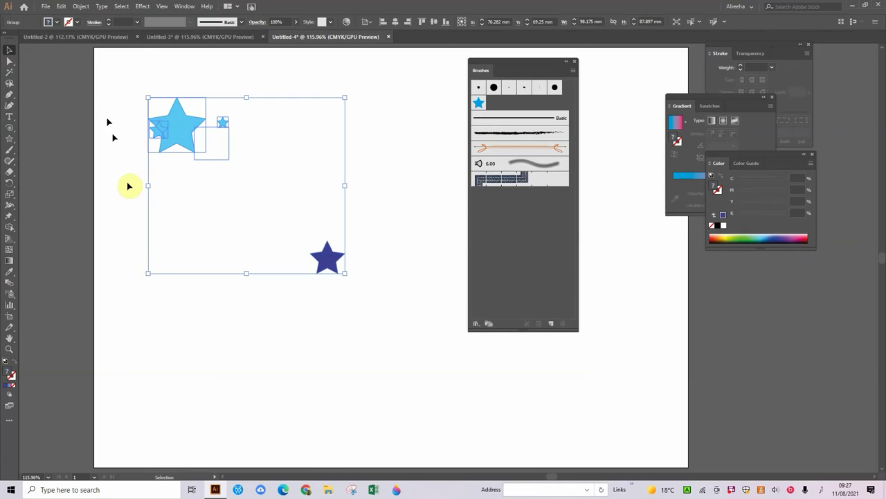
{"action": "key", "text": "Delete"}
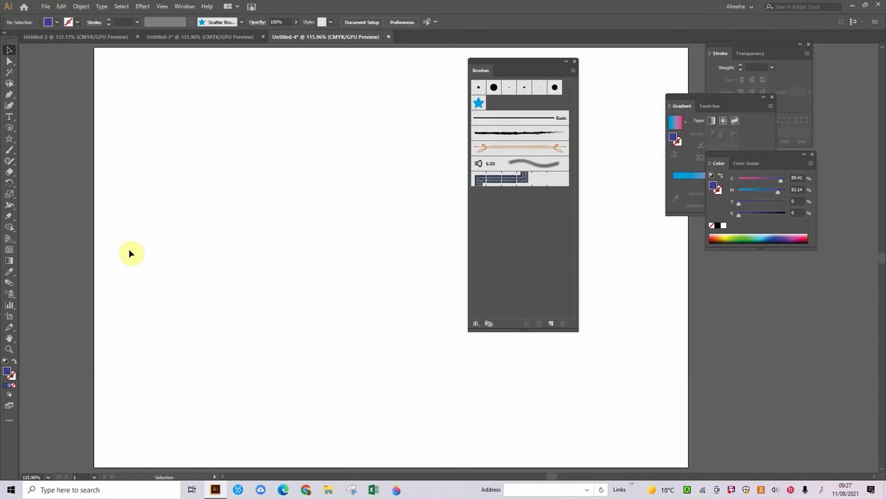
{"action": "left_click_drag", "start_coordinate": [7, 125], "coordinate": [63, 143]}
{"action": "left_click_drag", "start_coordinate": [173, 155], "coordinate": [205, 143]}
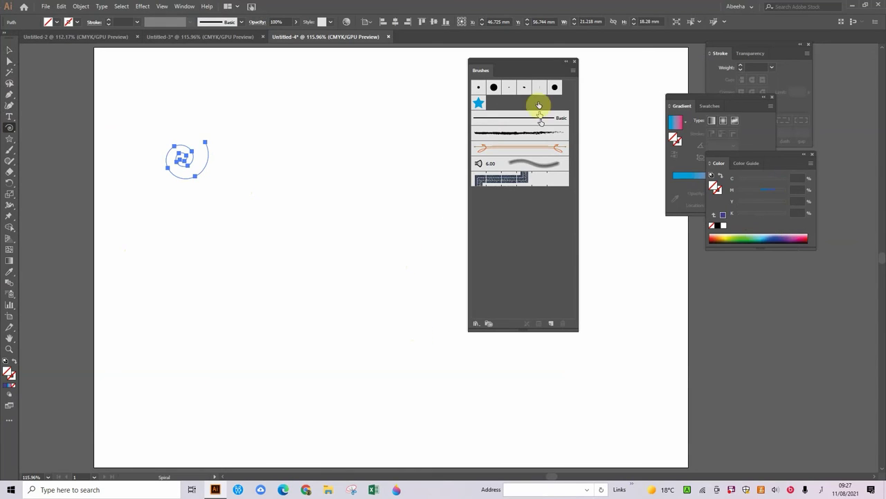
Step: Start a new Pattern Brush from the selected spiral
{"action": "left_click", "coordinate": [574, 70]}
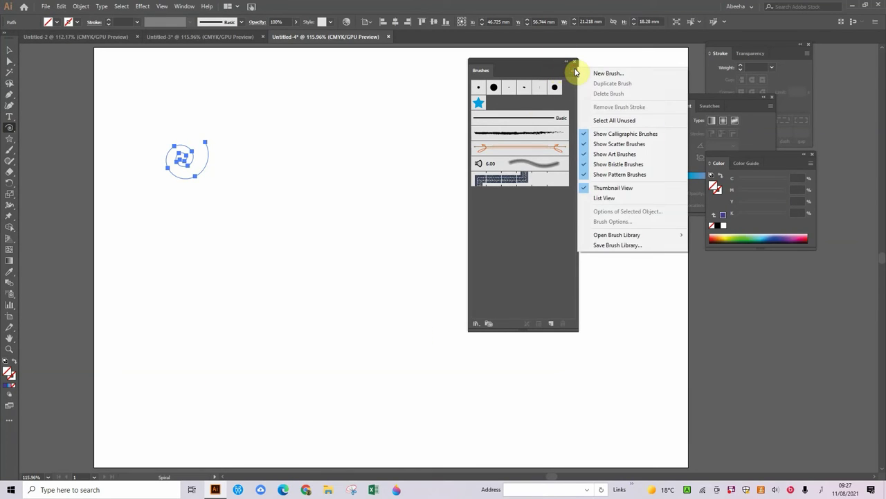
{"action": "left_click", "coordinate": [599, 74]}
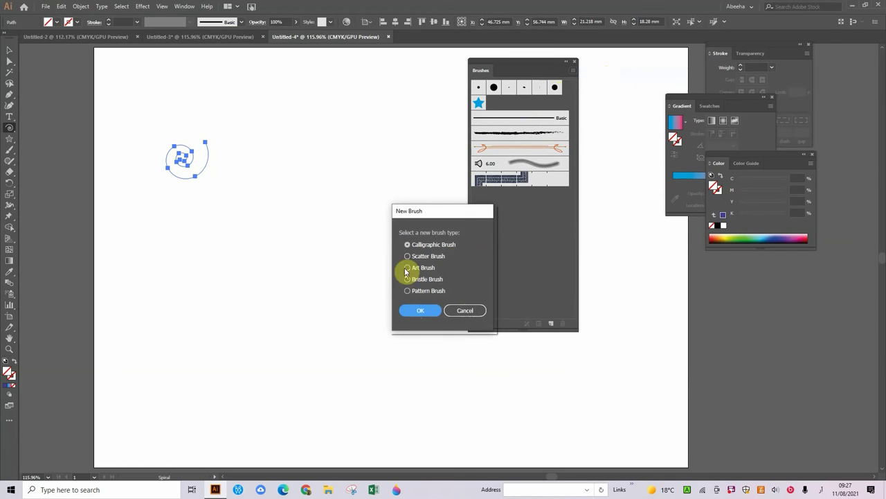
{"action": "left_click", "coordinate": [421, 310]}
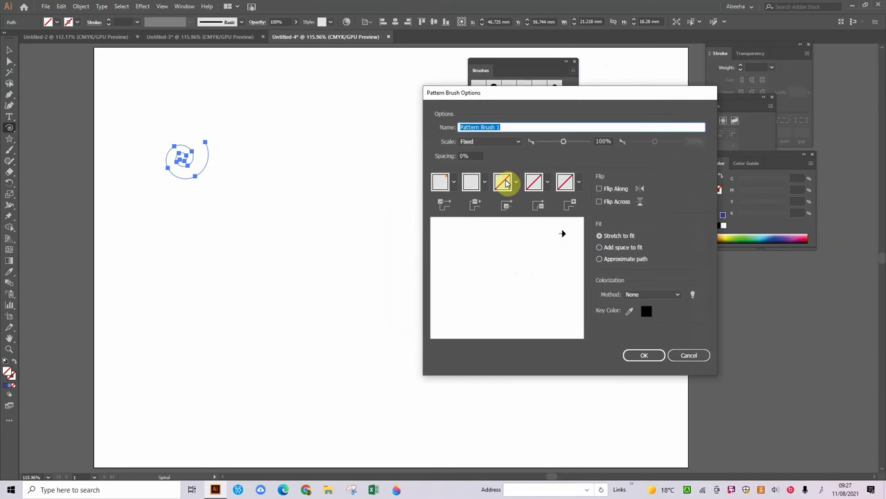
Step: Use the Original artwork for the side tile, try it for the inner corner tile, and create the brush as Pattern Brush 1
{"action": "left_click", "coordinate": [506, 179]}
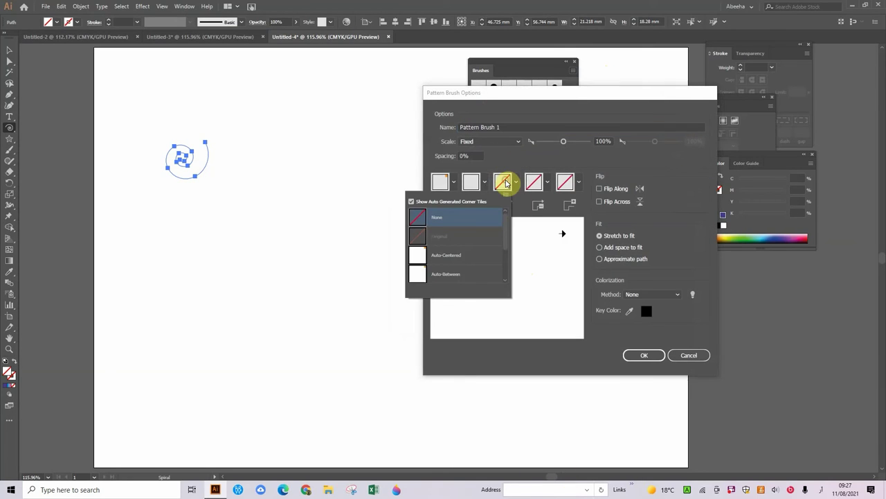
{"action": "left_click", "coordinate": [456, 236]}
{"action": "left_click", "coordinate": [471, 183]}
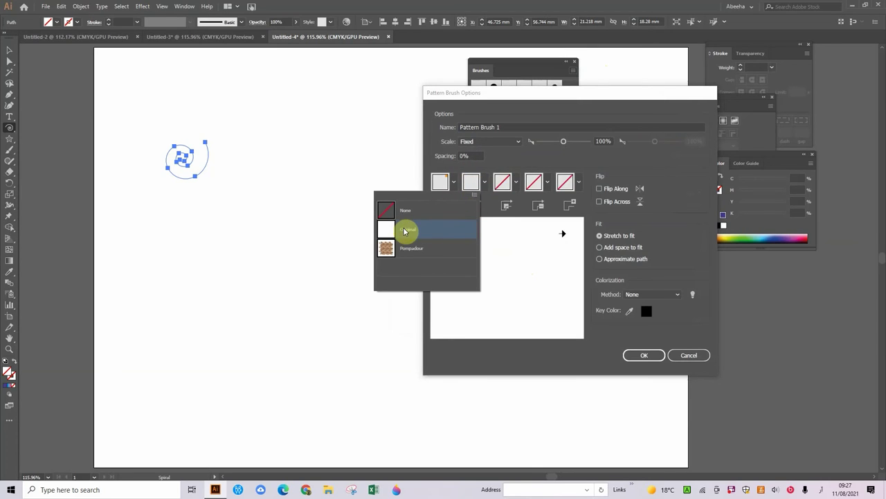
{"action": "left_click", "coordinate": [406, 230]}
{"action": "left_click", "coordinate": [486, 182]}
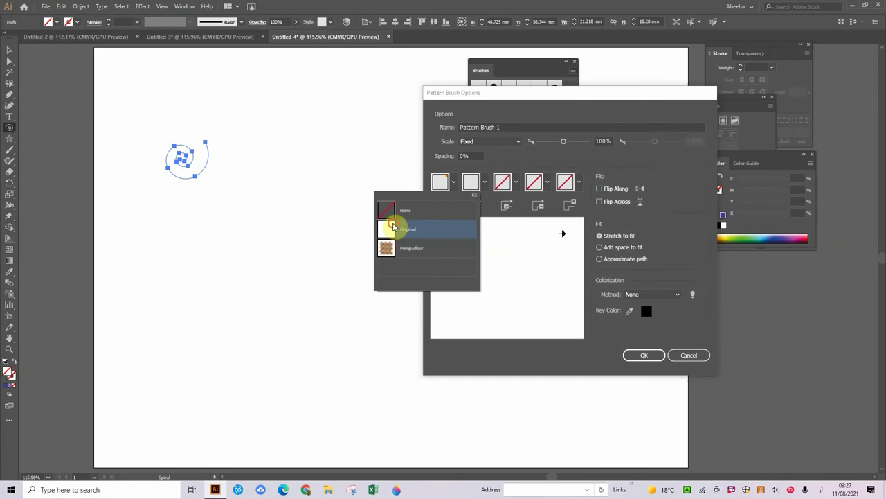
{"action": "left_click", "coordinate": [393, 227]}
{"action": "left_click", "coordinate": [516, 183]}
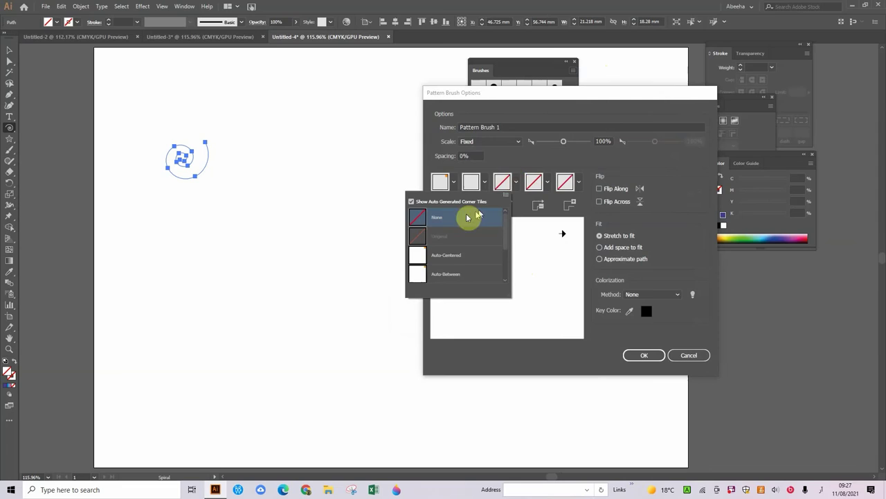
{"action": "left_click", "coordinate": [444, 237]}
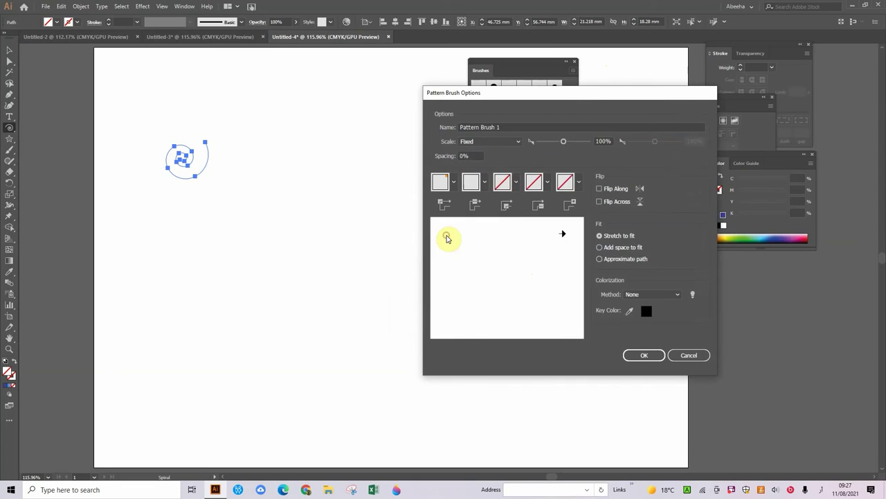
{"action": "left_click", "coordinate": [546, 184]}
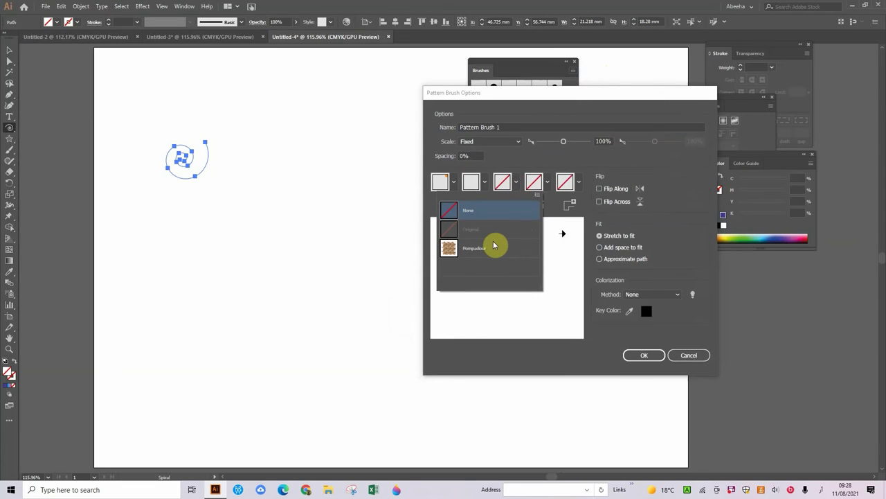
{"action": "left_click", "coordinate": [562, 295]}
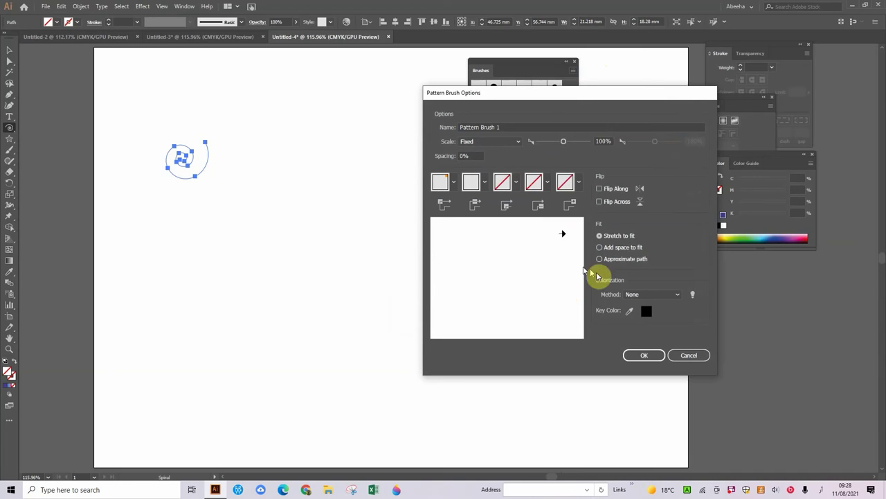
{"action": "left_click", "coordinate": [643, 355]}
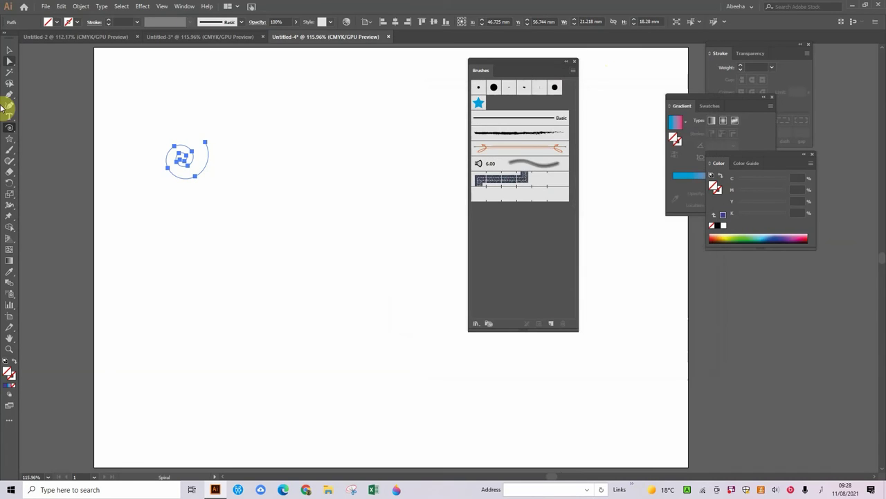
Step: Paint a horizontal and a vertical test stroke with Pattern Brush 1 and draw a spiral near the artboard's middle
{"action": "left_click", "coordinate": [9, 150]}
{"action": "mouse_move", "coordinate": [208, 292]}
{"action": "left_mouse_down"}
{"action": "mouse_move", "coordinate": [258, 233]}
{"action": "mouse_move", "coordinate": [315, 310]}
{"action": "mouse_move", "coordinate": [469, 326]}
{"action": "left_mouse_up"}
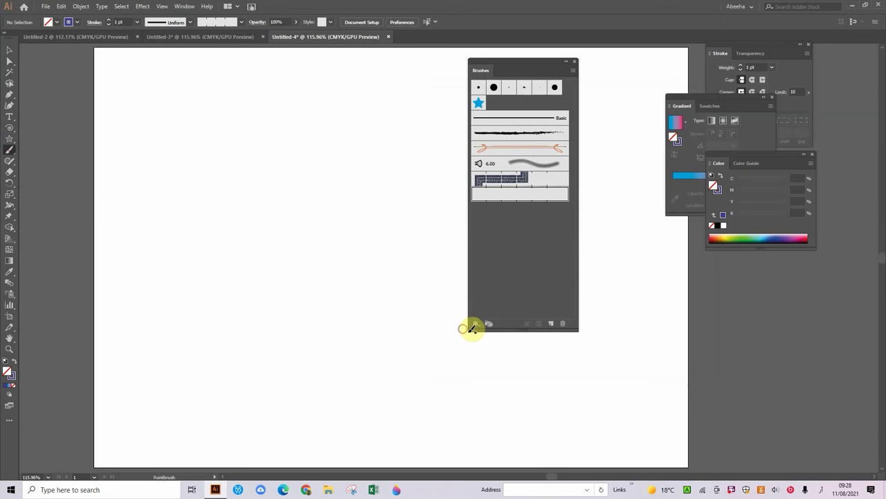
{"action": "left_click_drag", "start_coordinate": [330, 162], "coordinate": [332, 366]}
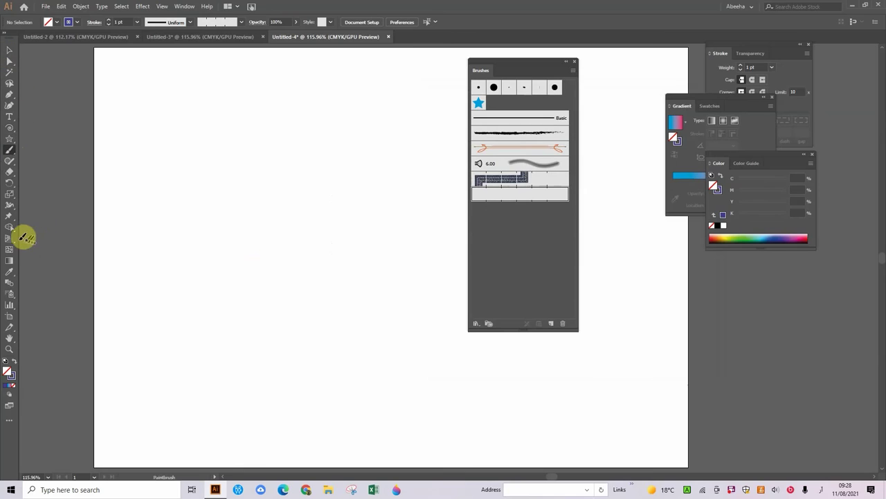
{"action": "left_click", "coordinate": [9, 129]}
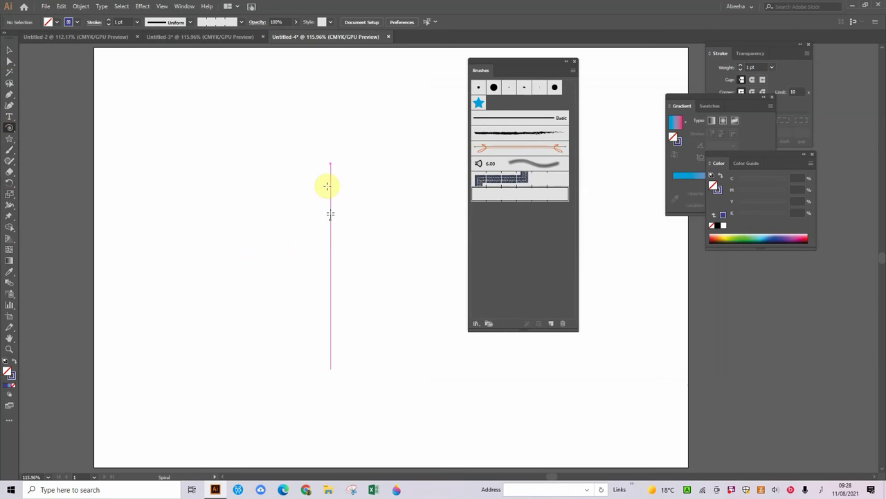
{"action": "left_click_drag", "start_coordinate": [321, 198], "coordinate": [279, 176]}
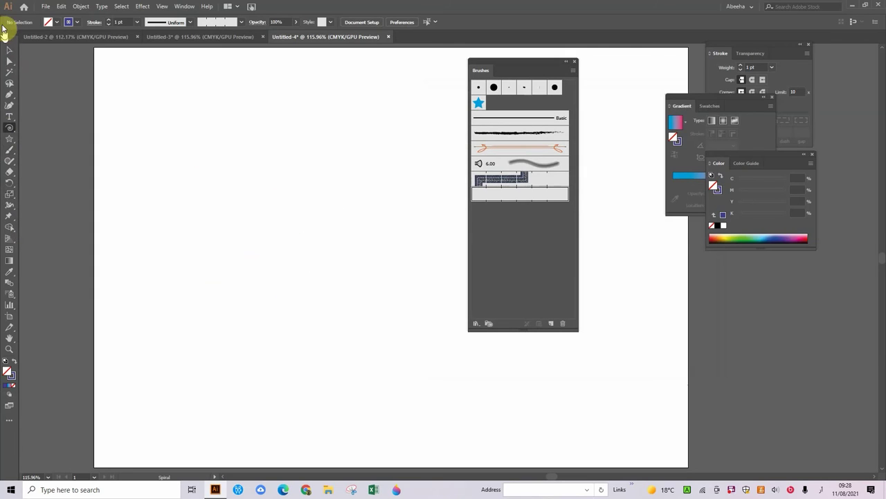
Step: Delete everything on the artboard and draw a new stroked spiral about 19 mm wide in its upper-left area
{"action": "left_click", "coordinate": [9, 50]}
{"action": "mouse_move", "coordinate": [103, 87]}
{"action": "left_mouse_down"}
{"action": "mouse_move", "coordinate": [131, 143]}
{"action": "mouse_move", "coordinate": [319, 329]}
{"action": "mouse_move", "coordinate": [526, 467]}
{"action": "left_mouse_up"}
{"action": "key", "text": "Delete"}
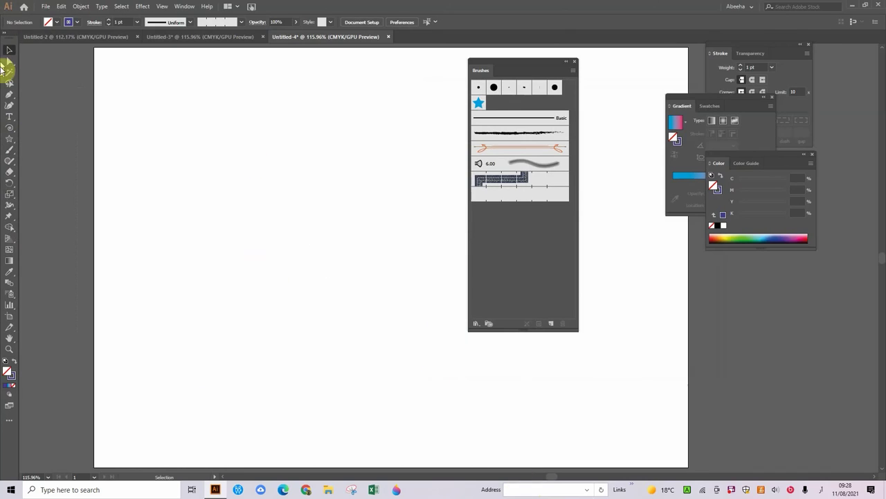
{"action": "left_click", "coordinate": [10, 130]}
{"action": "mouse_move", "coordinate": [214, 160]}
{"action": "left_mouse_down"}
{"action": "mouse_move", "coordinate": [231, 177]}
{"action": "mouse_move", "coordinate": [252, 178]}
{"action": "mouse_move", "coordinate": [237, 147]}
{"action": "left_mouse_up"}
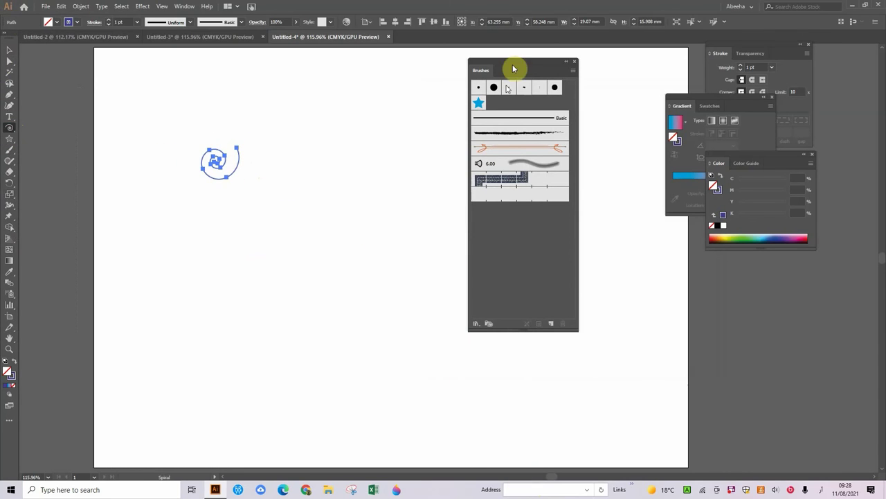
Step: Start another new brush of type Pattern Brush from the stroked spiral
{"action": "left_click", "coordinate": [573, 72]}
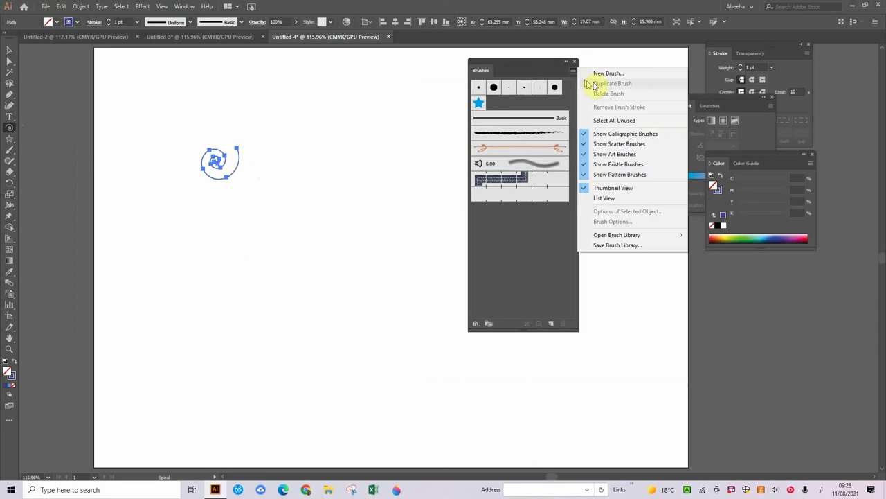
{"action": "left_click", "coordinate": [607, 74]}
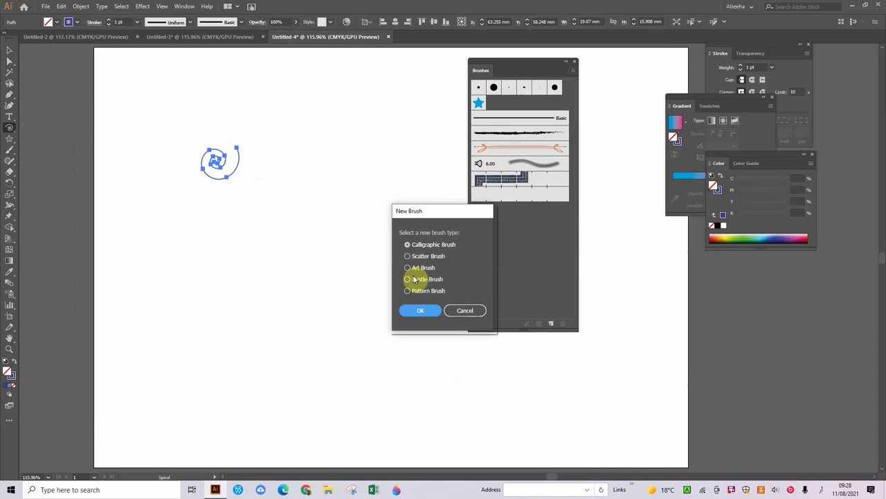
{"action": "left_click", "coordinate": [408, 293]}
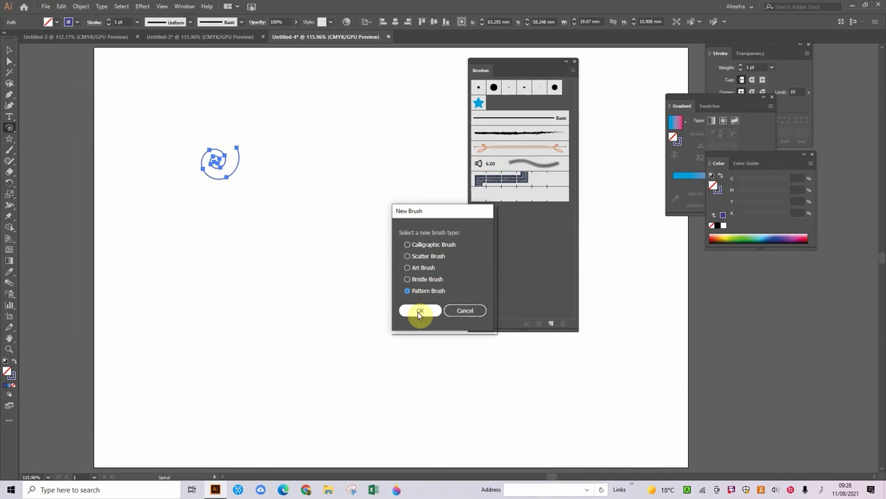
{"action": "left_click", "coordinate": [419, 312]}
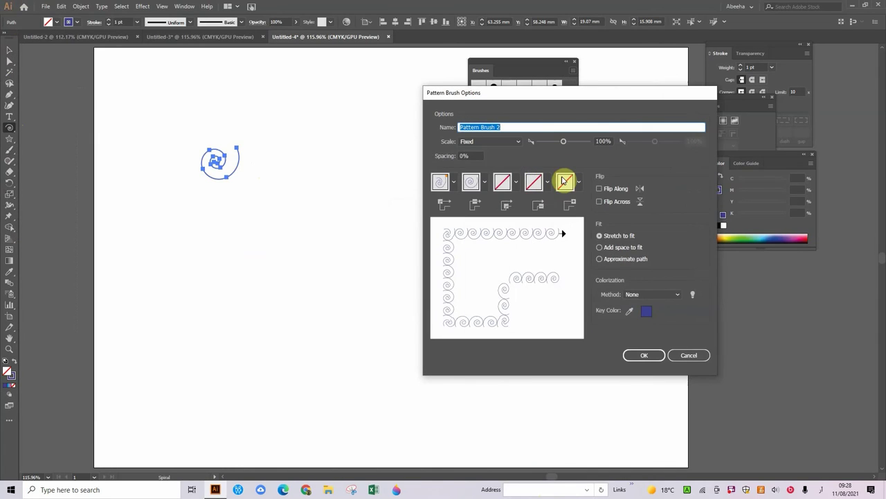
Step: Check the end tile choices and set the pattern brush's inner corner tile to Auto-Centered
{"action": "left_click", "coordinate": [579, 183]}
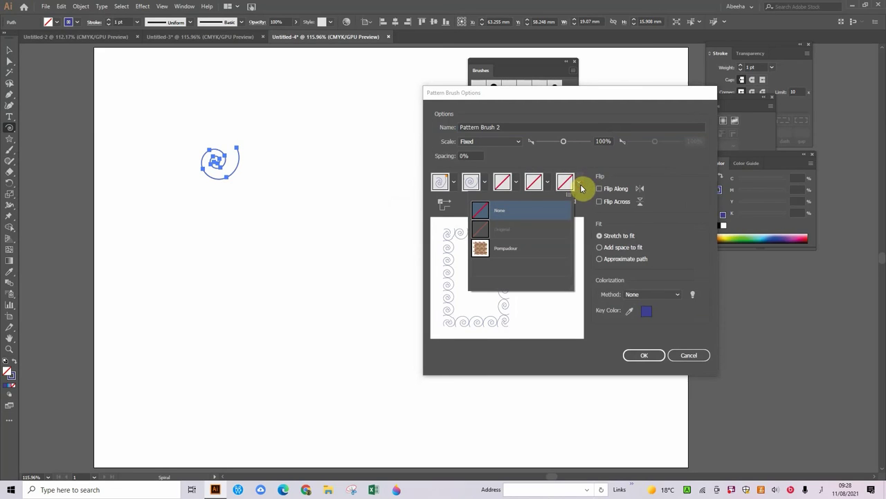
{"action": "left_click", "coordinate": [495, 248]}
{"action": "left_click", "coordinate": [516, 184]}
{"action": "left_click", "coordinate": [443, 250]}
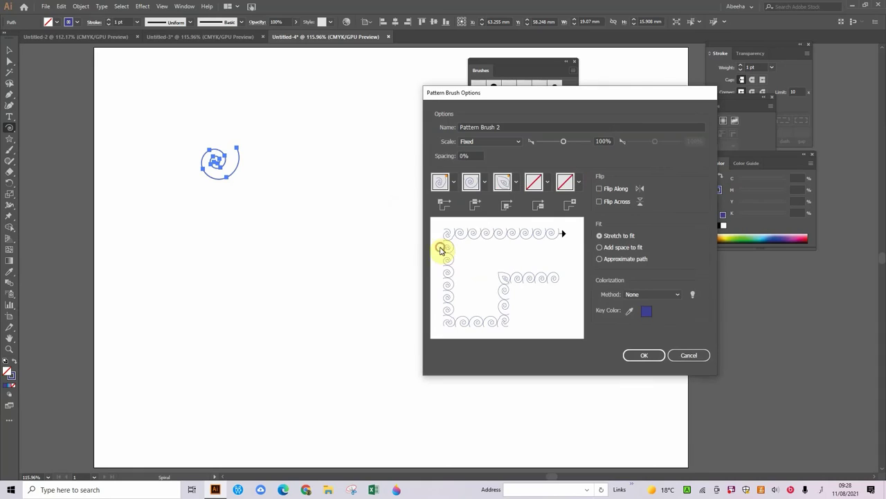
Step: Check the inner corner tile choices, keep Auto-Centered, and create the spiral pattern brush
{"action": "left_click", "coordinate": [509, 187]}
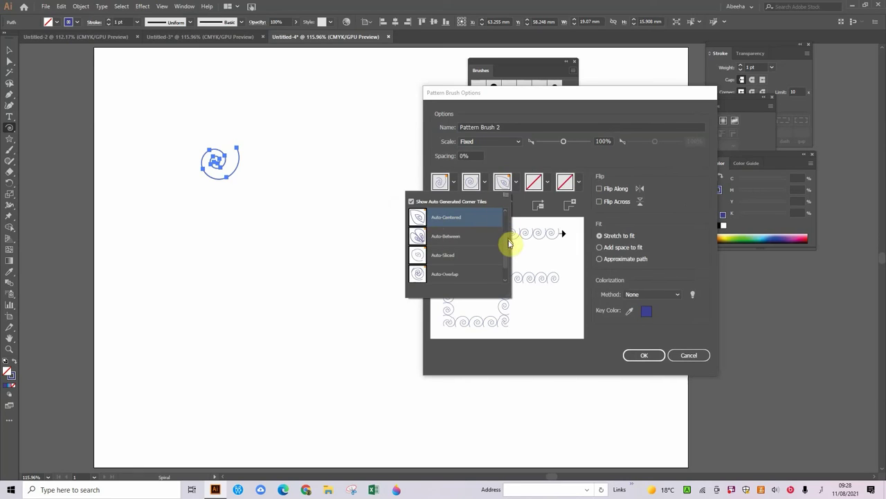
{"action": "scroll", "coordinate": [508, 239], "scroll_direction": "up", "scroll_amount": 2}
{"action": "left_click", "coordinate": [415, 236]}
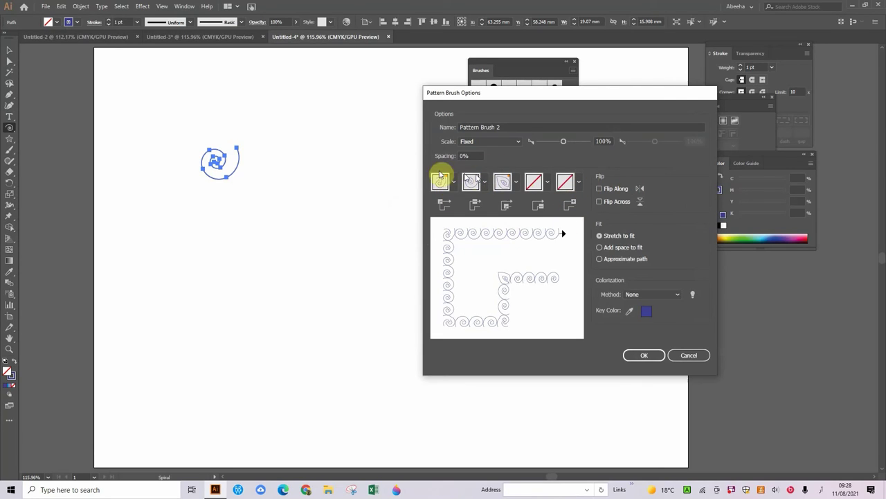
{"action": "left_click", "coordinate": [637, 355]}
Step: Paint a large letter A below the original spiral with the new spiral pattern brush, including its crossbar
{"action": "left_click", "coordinate": [10, 150]}
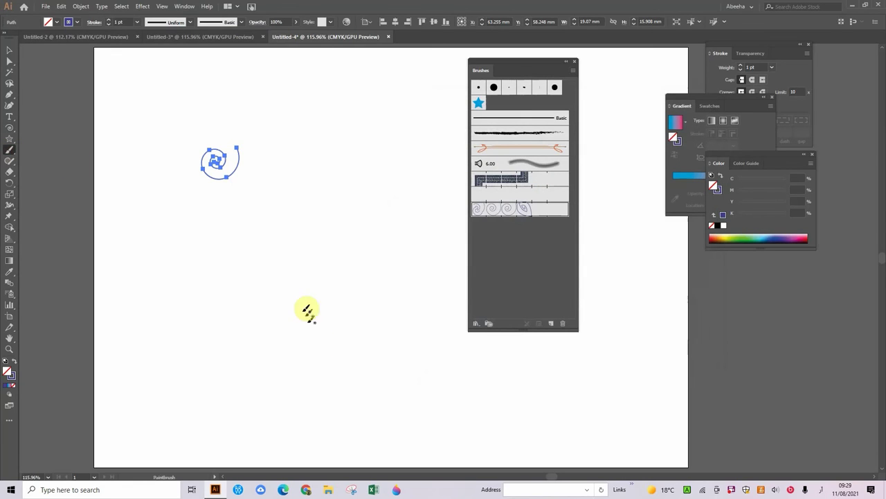
{"action": "mouse_move", "coordinate": [221, 371]}
{"action": "left_mouse_down"}
{"action": "mouse_move", "coordinate": [259, 284]}
{"action": "mouse_move", "coordinate": [311, 202]}
{"action": "mouse_move", "coordinate": [364, 377]}
{"action": "mouse_move", "coordinate": [377, 385]}
{"action": "left_mouse_up"}
{"action": "left_click_drag", "start_coordinate": [257, 283], "coordinate": [352, 288]}
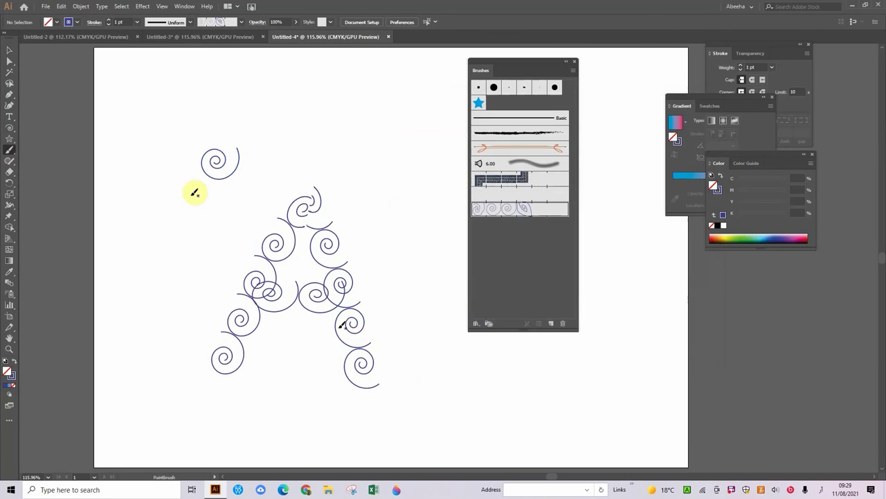
Step: Set Pattern Brush 2's outer corner tile to None and apply the change to the existing strokes of the letter A
{"action": "left_click", "coordinate": [10, 50]}
{"action": "left_click_drag", "start_coordinate": [410, 198], "coordinate": [184, 351]}
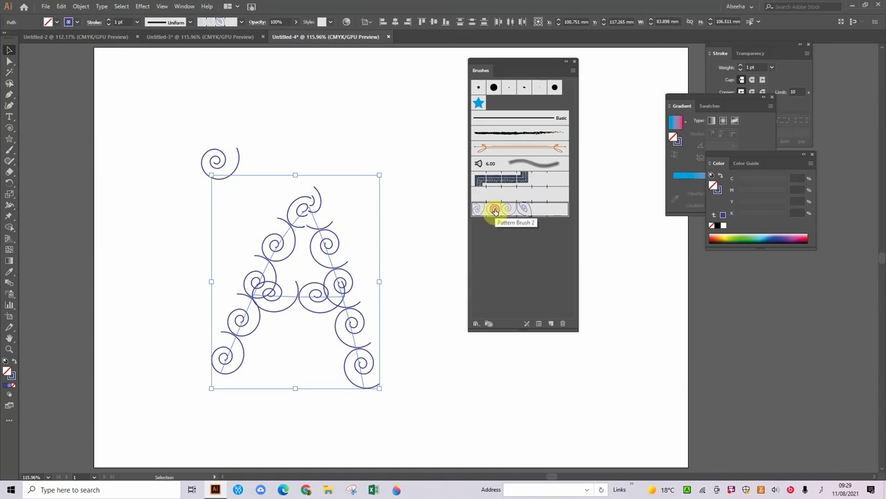
{"action": "double_click", "coordinate": [495, 210]}
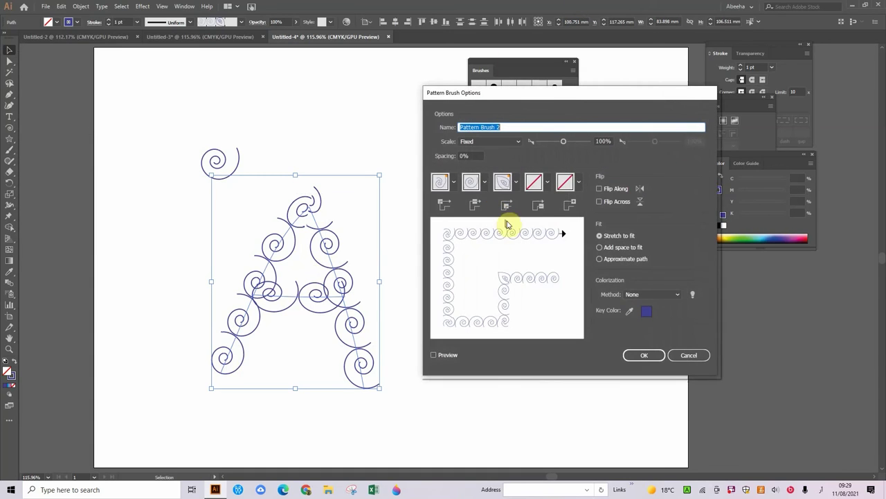
{"action": "left_click", "coordinate": [451, 184]}
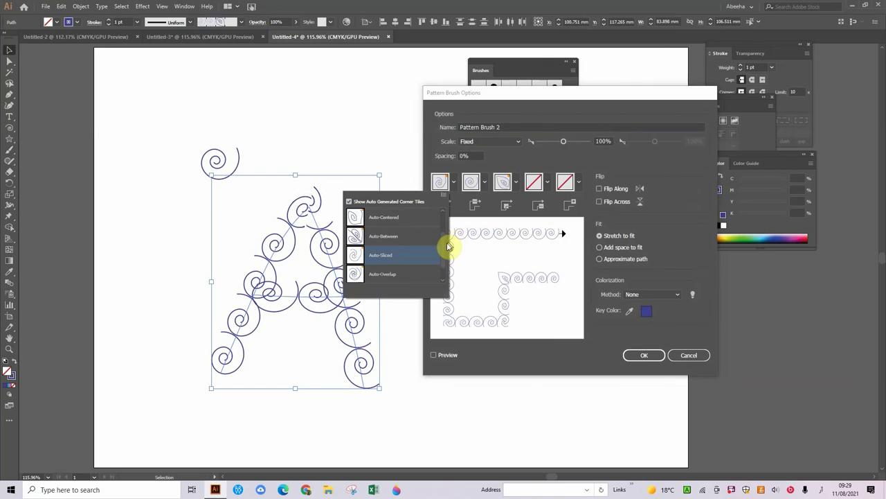
{"action": "left_click_drag", "start_coordinate": [446, 245], "coordinate": [443, 184]}
{"action": "left_click", "coordinate": [404, 217]}
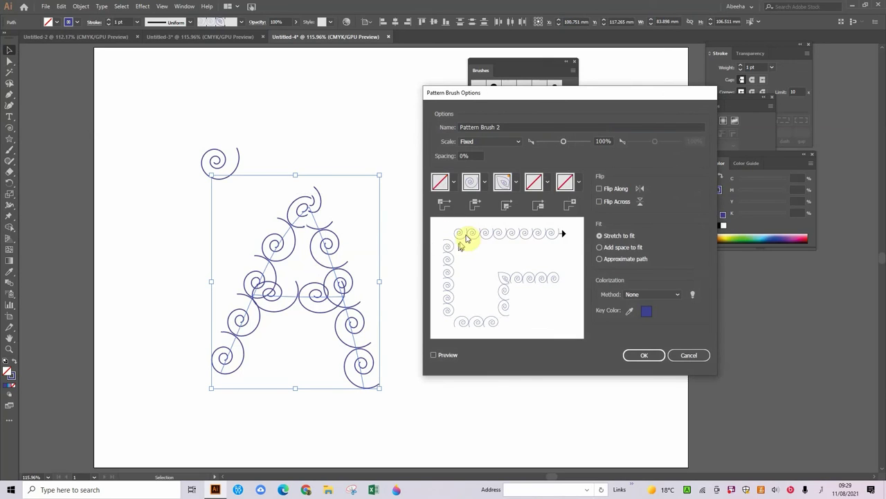
{"action": "left_click", "coordinate": [643, 356]}
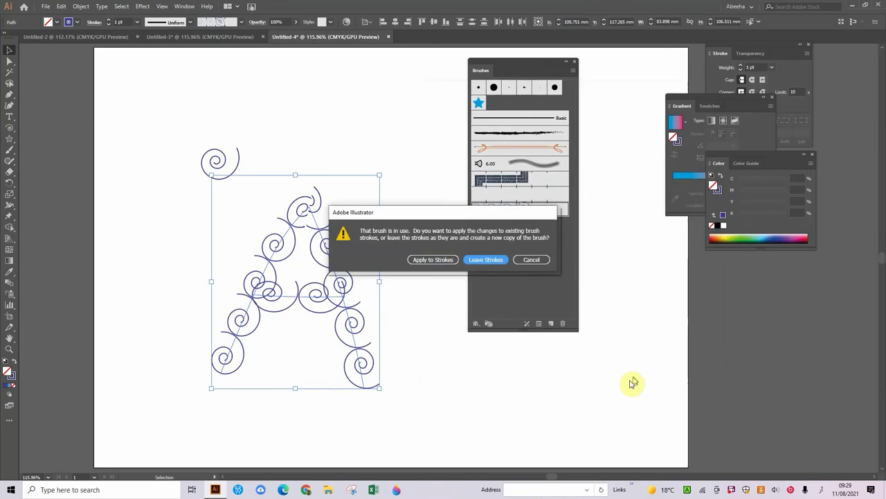
{"action": "left_click", "coordinate": [433, 259]}
{"action": "left_click", "coordinate": [451, 352]}
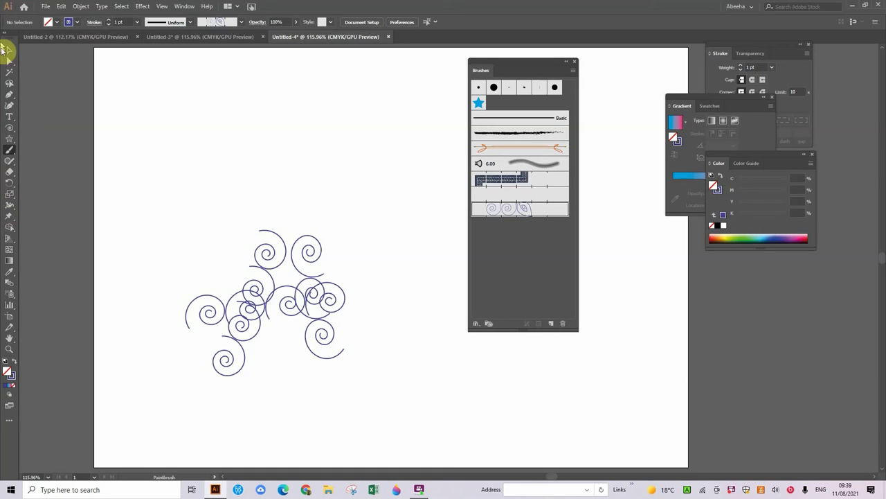
Step: Delete the letter's crossbar stroke and expand the appearance of the remaining peaked spiral stroke
{"action": "left_click", "coordinate": [283, 303]}
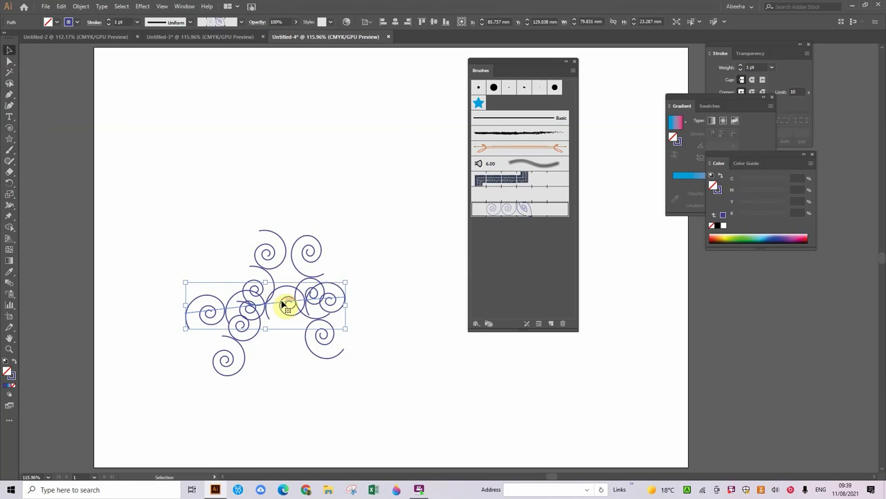
{"action": "key", "text": "Delete"}
{"action": "left_click_drag", "start_coordinate": [465, 209], "coordinate": [257, 311]}
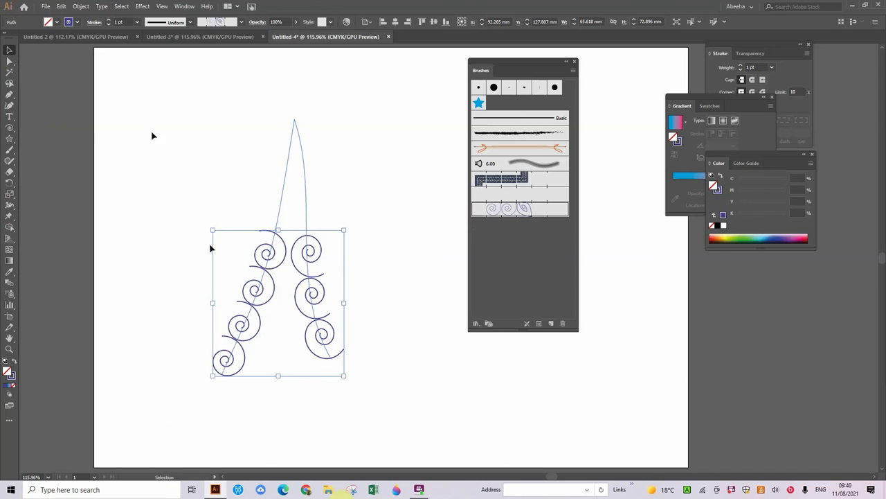
{"action": "left_click", "coordinate": [88, 9]}
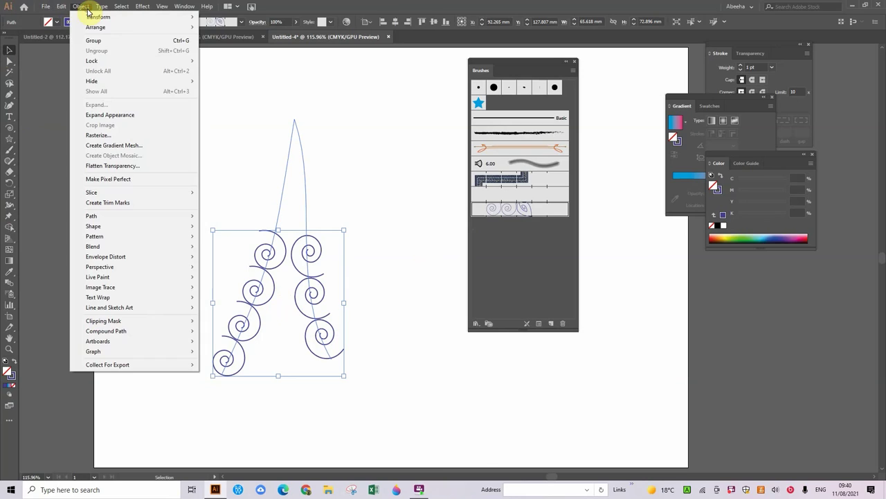
{"action": "left_click", "coordinate": [104, 115]}
Step: Isolate the uppermost spiral of the letter's right leg and try to give its stroke a gradient
{"action": "left_click", "coordinate": [310, 254]}
{"action": "double_click", "coordinate": [311, 252]}
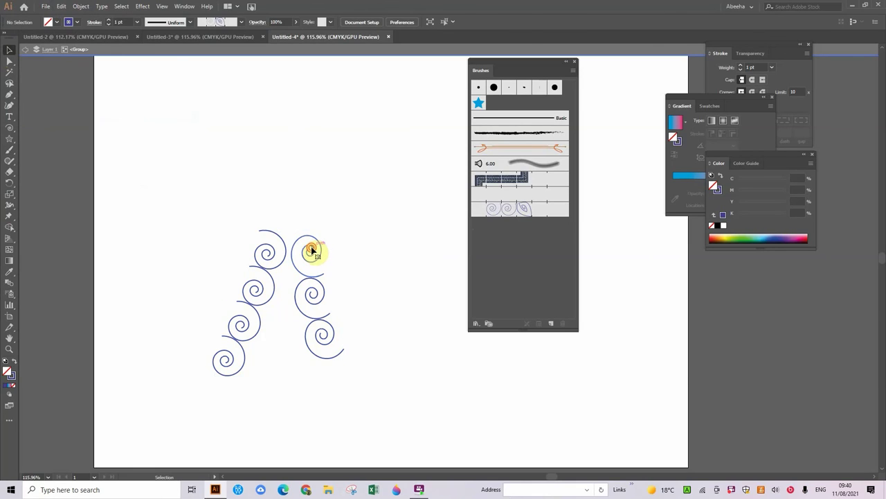
{"action": "double_click", "coordinate": [311, 252]}
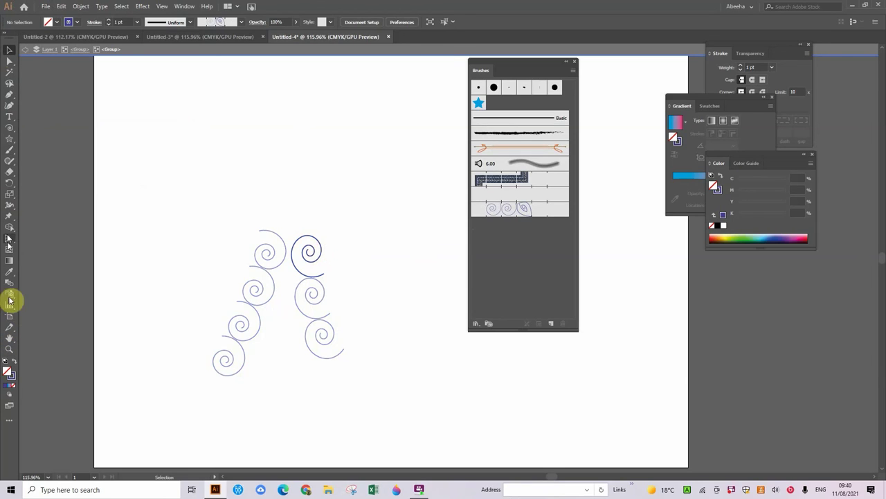
{"action": "left_click", "coordinate": [10, 375]}
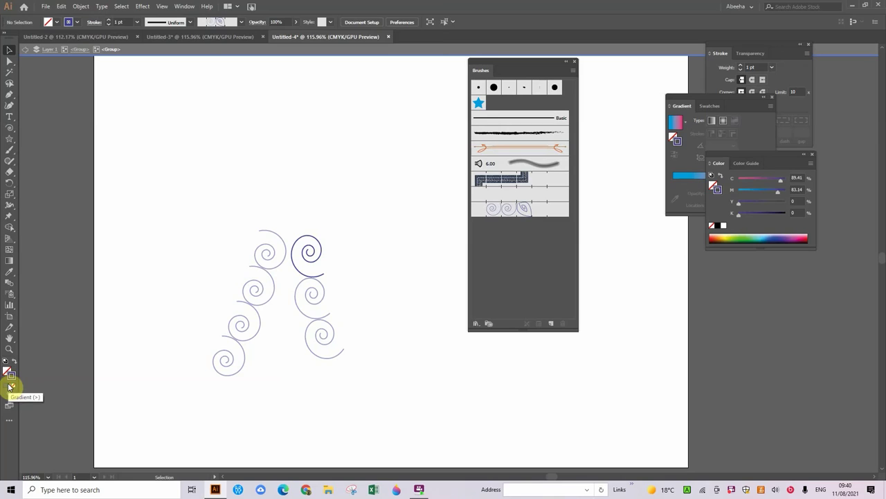
{"action": "left_click", "coordinate": [10, 386]}
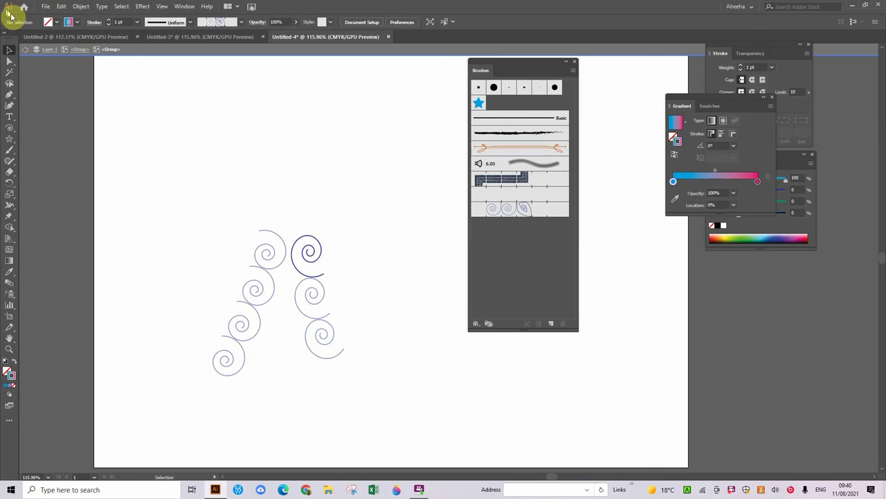
Step: Apply the blue-to-pink linear gradient to the stroke of all the expanded spirals and leave isolation mode
{"action": "left_click", "coordinate": [25, 51]}
{"action": "left_click_drag", "start_coordinate": [433, 181], "coordinate": [325, 284]}
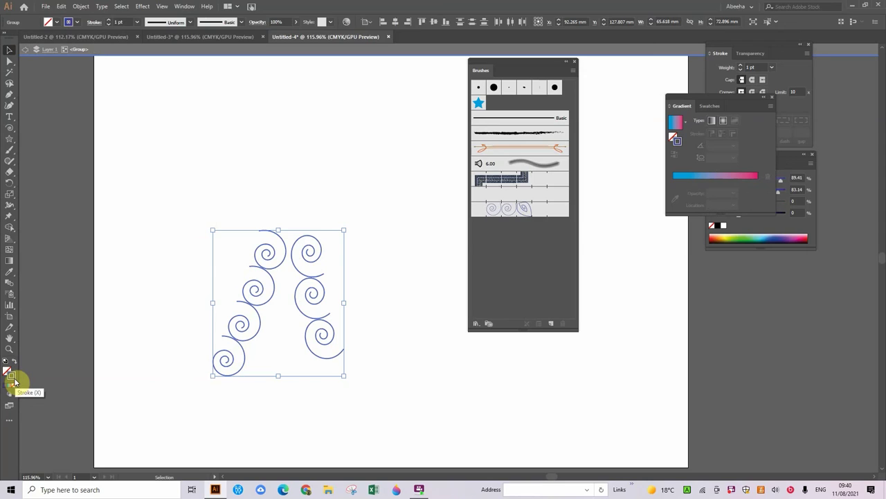
{"action": "left_click", "coordinate": [10, 387]}
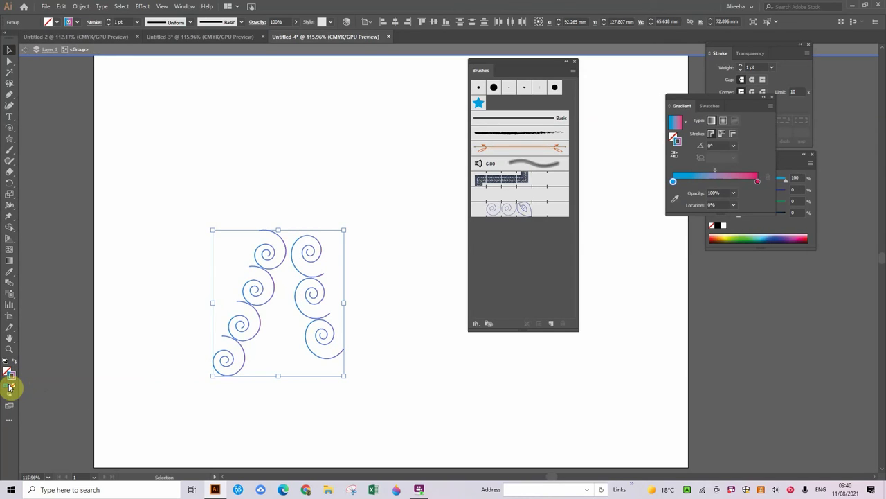
{"action": "left_click", "coordinate": [264, 177]}
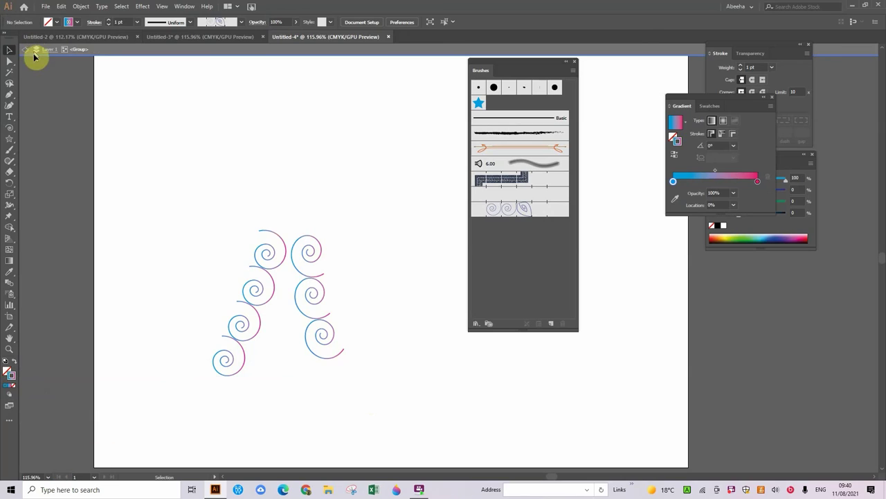
{"action": "left_click", "coordinate": [25, 50]}
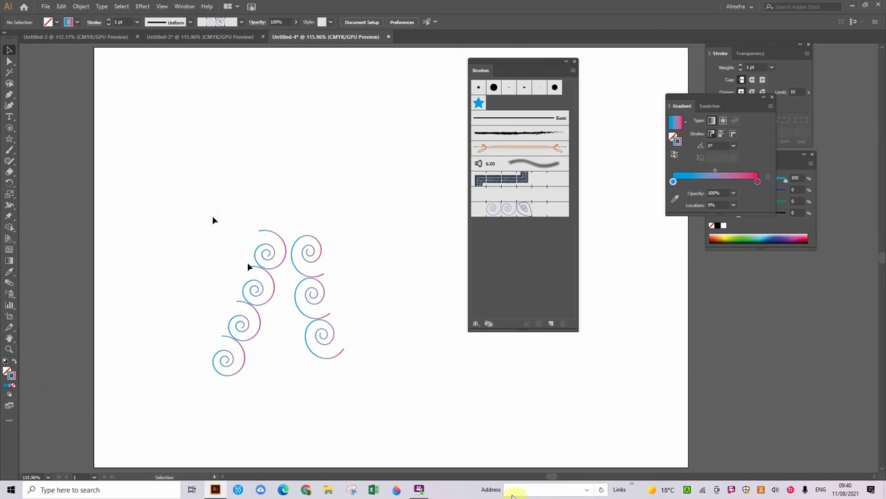